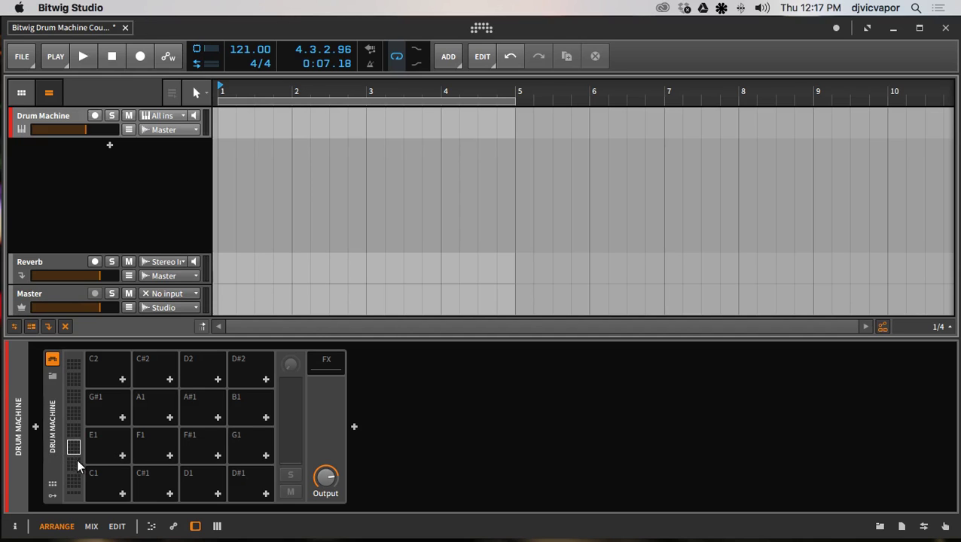
Step: Browse the SD - Drum Beats folder and preview the 007(b) and 007(a) drum beat loops
{"action": "left_click", "coordinate": [878, 525]}
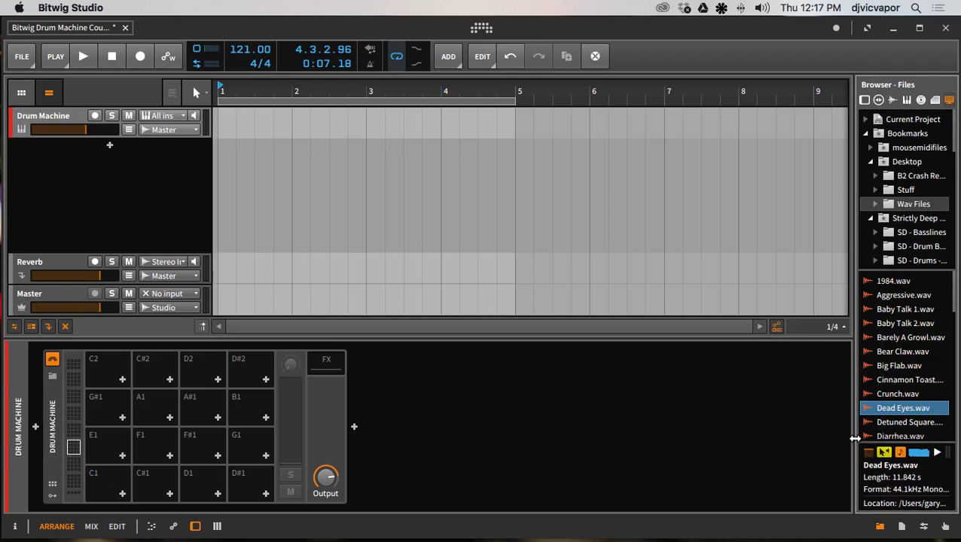
{"action": "left_click", "coordinate": [885, 249]}
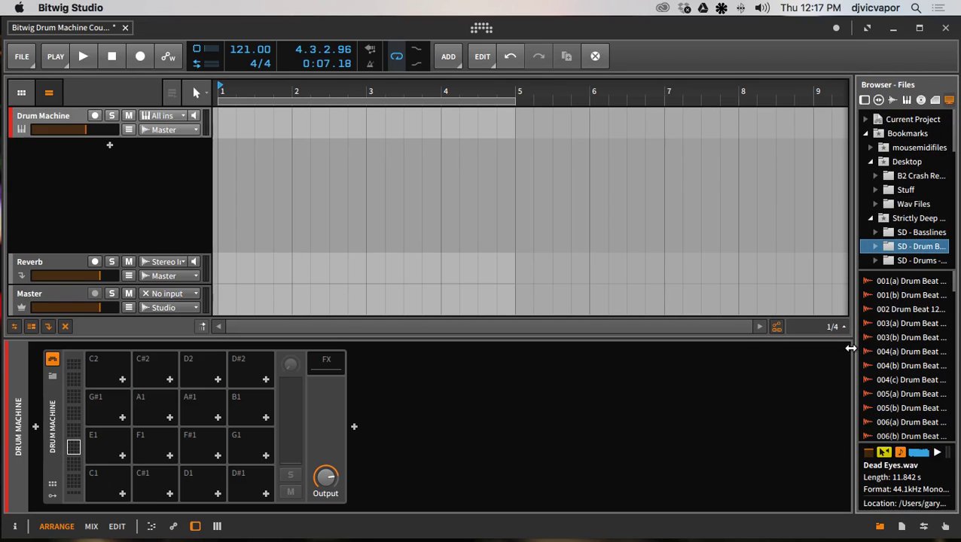
{"action": "left_click_drag", "start_coordinate": [851, 348], "coordinate": [772, 352]}
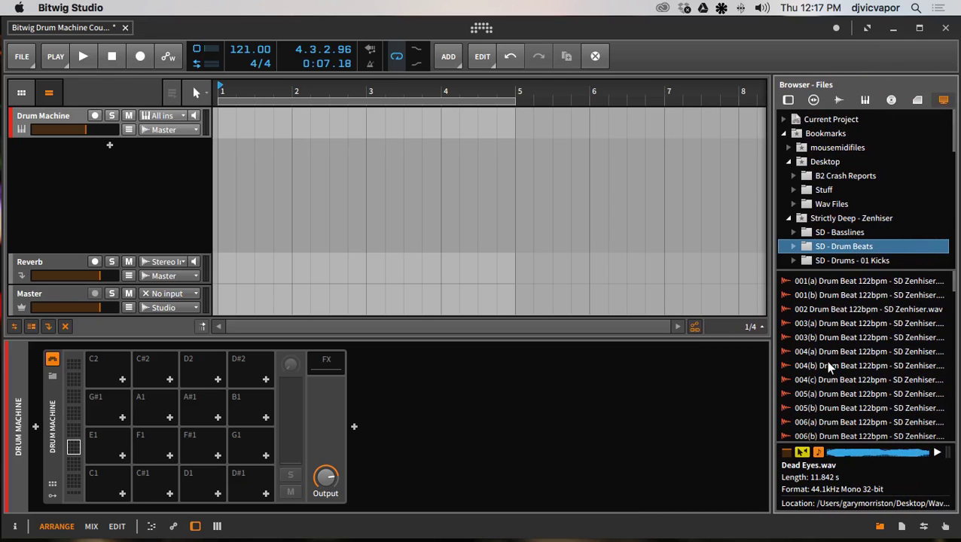
{"action": "scroll", "coordinate": [829, 365], "scroll_direction": "down", "scroll_amount": 3}
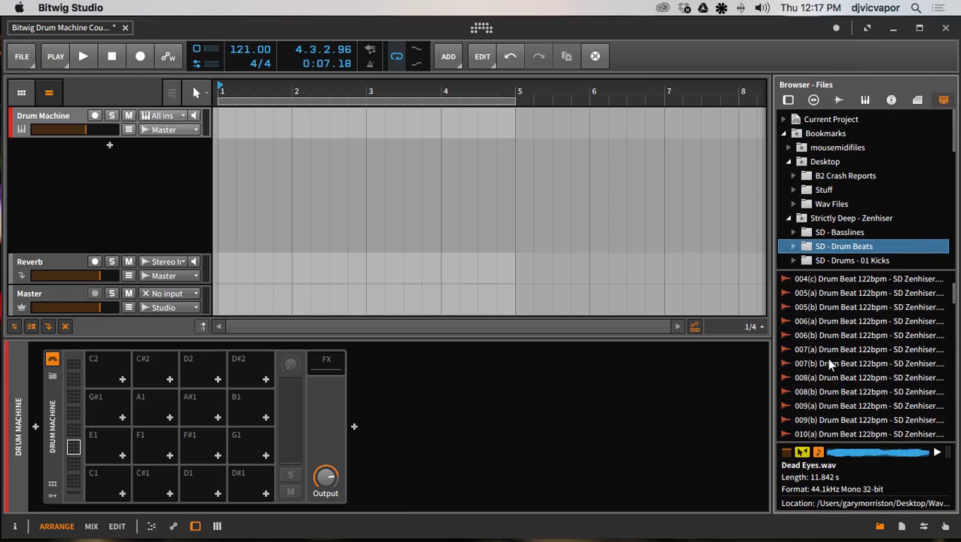
{"action": "left_click", "coordinate": [829, 365]}
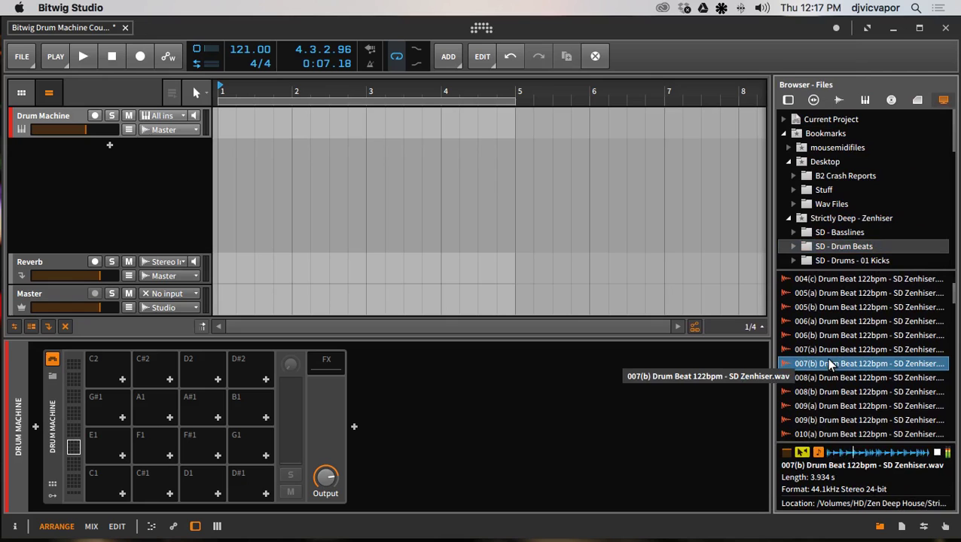
{"action": "left_click", "coordinate": [827, 351]}
Step: Drag the 010(b) Drum Beat 122bpm loop onto drum pad E1
{"action": "scroll", "coordinate": [826, 349], "scroll_direction": "down", "scroll_amount": 3}
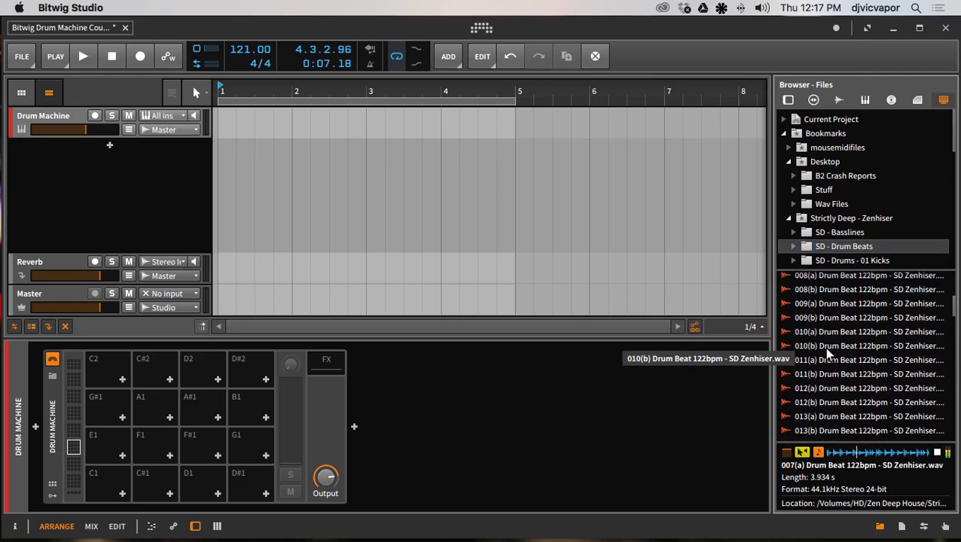
{"action": "left_click", "coordinate": [826, 349]}
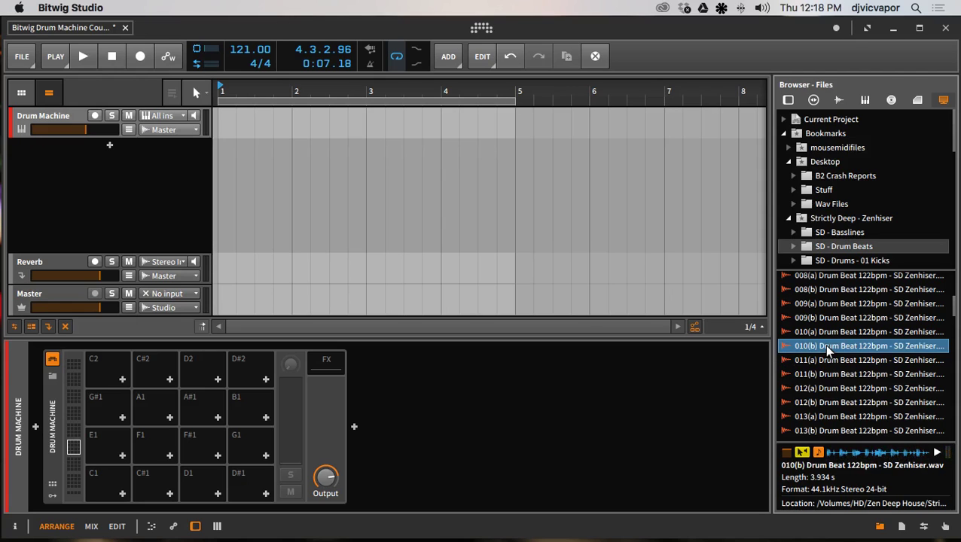
{"action": "left_click_drag", "start_coordinate": [824, 345], "coordinate": [113, 451]}
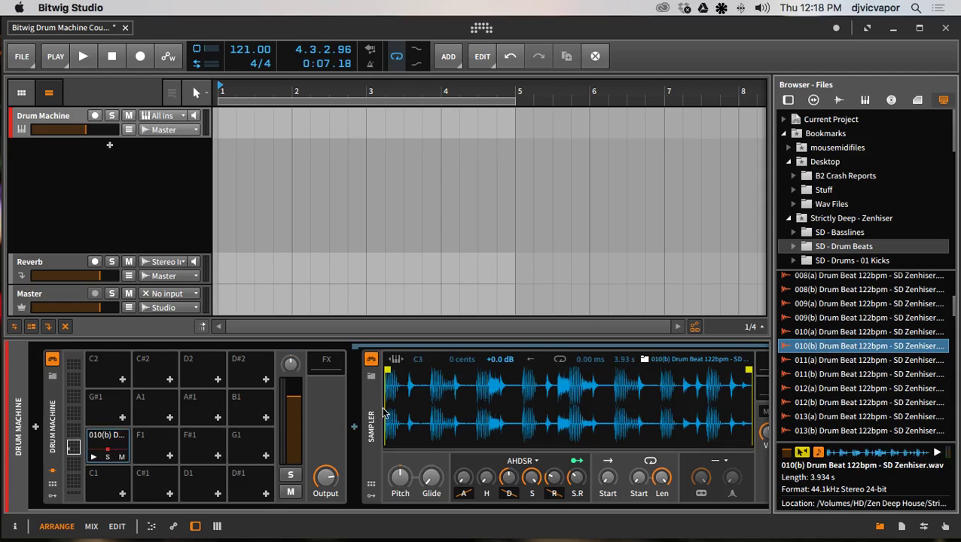
Step: Collapse the browser and pull pad E1's sample end in so only the loop's first hit plays
{"action": "left_click_drag", "start_coordinate": [771, 324], "coordinate": [958, 311]}
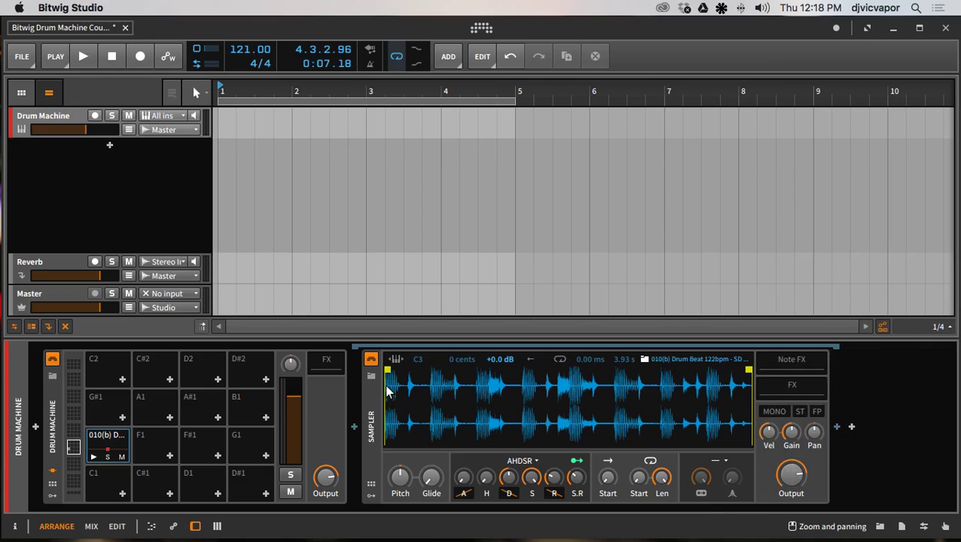
{"action": "left_click", "coordinate": [92, 456]}
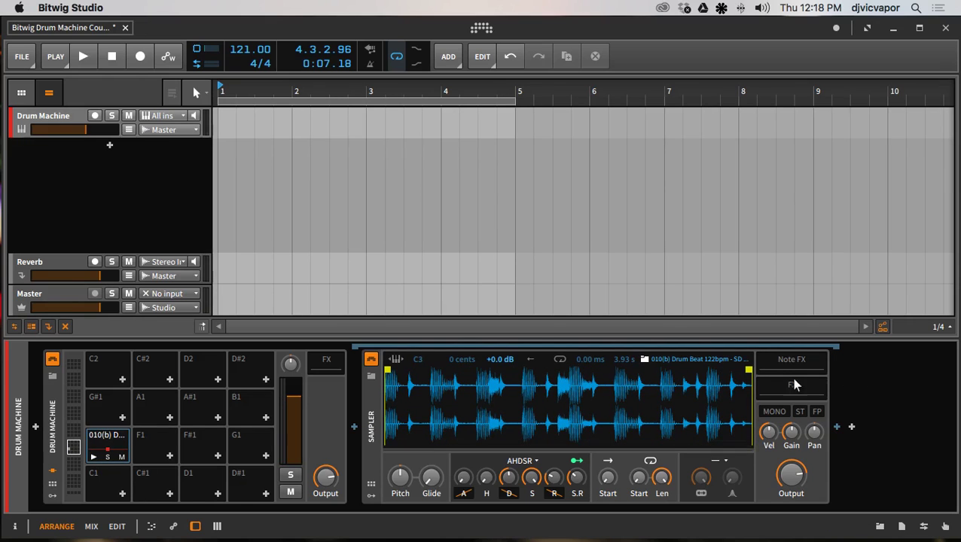
{"action": "left_click_drag", "start_coordinate": [749, 386], "coordinate": [403, 387]}
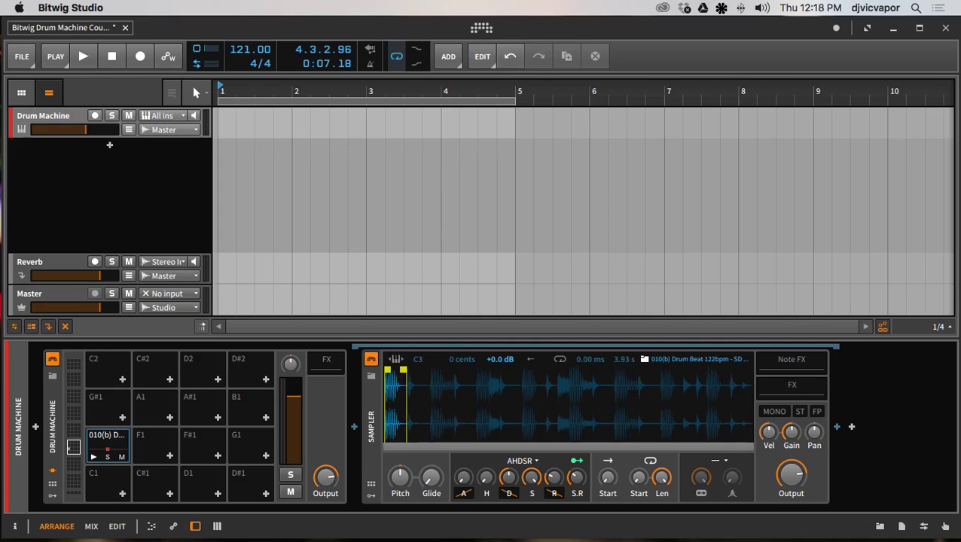
{"action": "scroll", "coordinate": [410, 407], "scroll_direction": "up", "scroll_amount": 2}
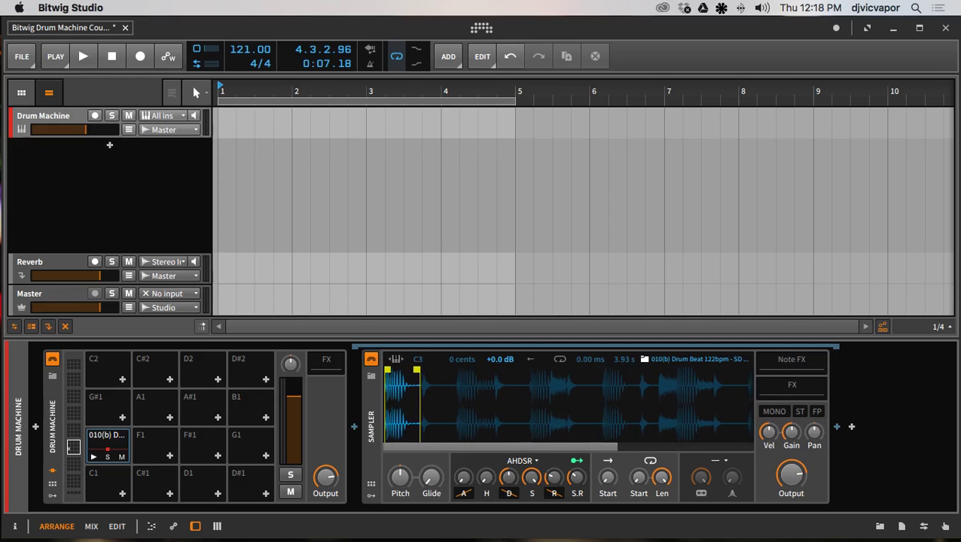
{"action": "scroll", "coordinate": [410, 407], "scroll_direction": "up", "scroll_amount": 4}
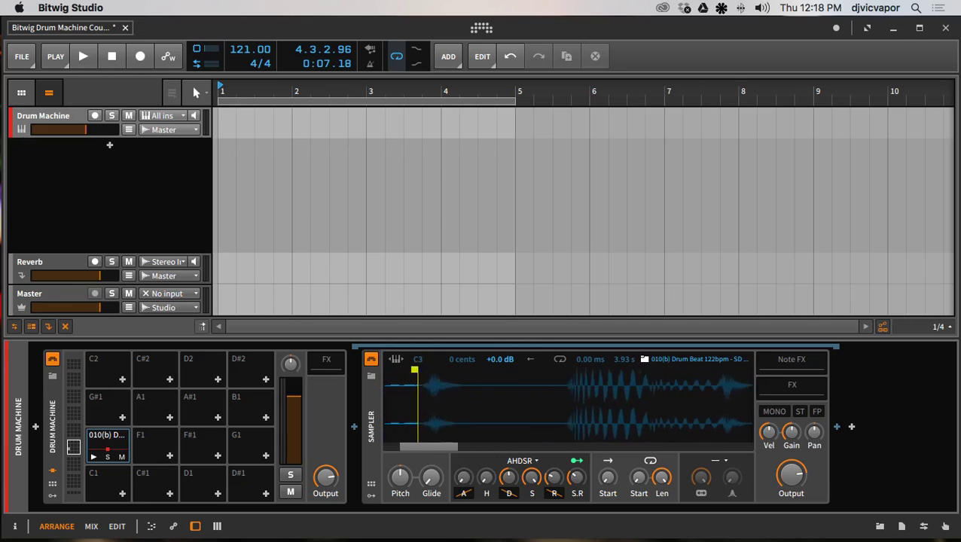
{"action": "scroll", "coordinate": [410, 407], "scroll_direction": "up", "scroll_amount": 3}
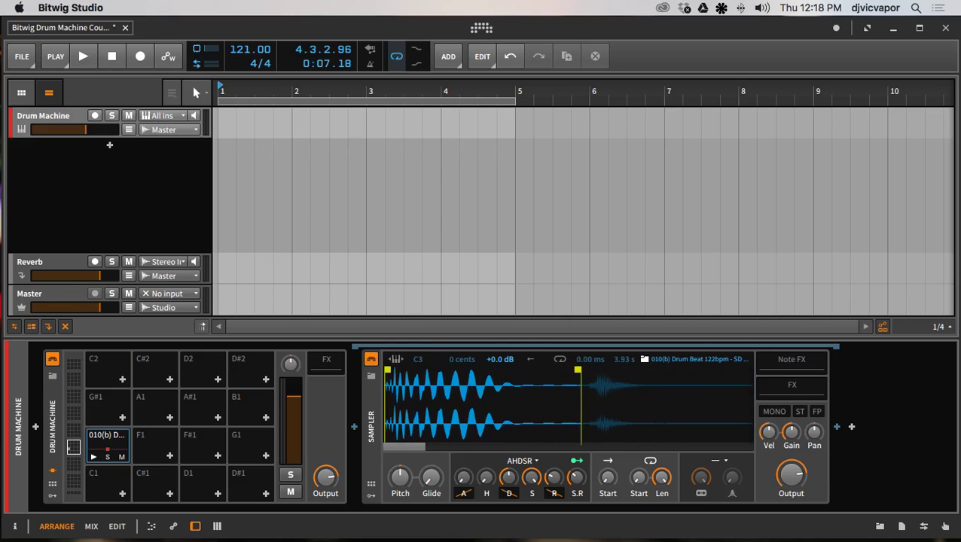
{"action": "left_click_drag", "start_coordinate": [577, 370], "coordinate": [528, 378]}
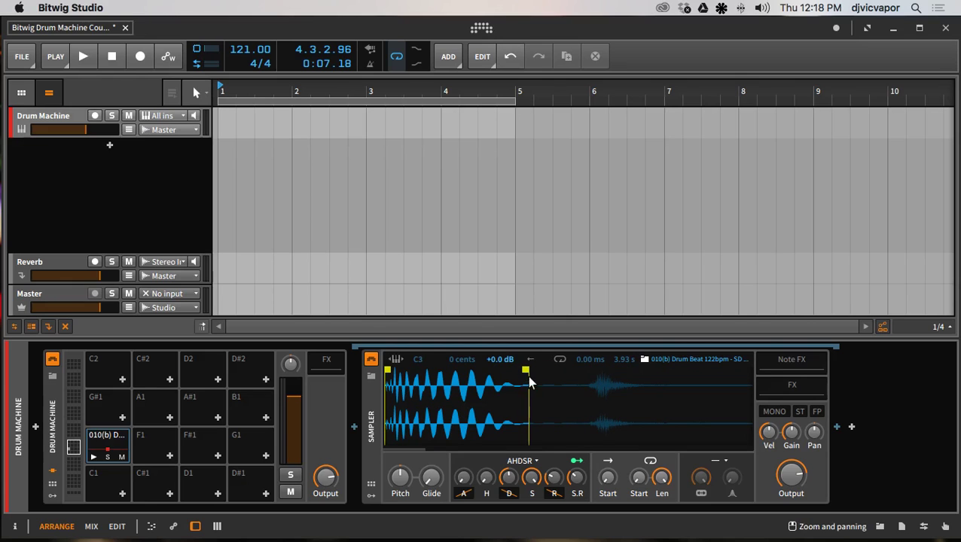
{"action": "left_click", "coordinate": [92, 455]}
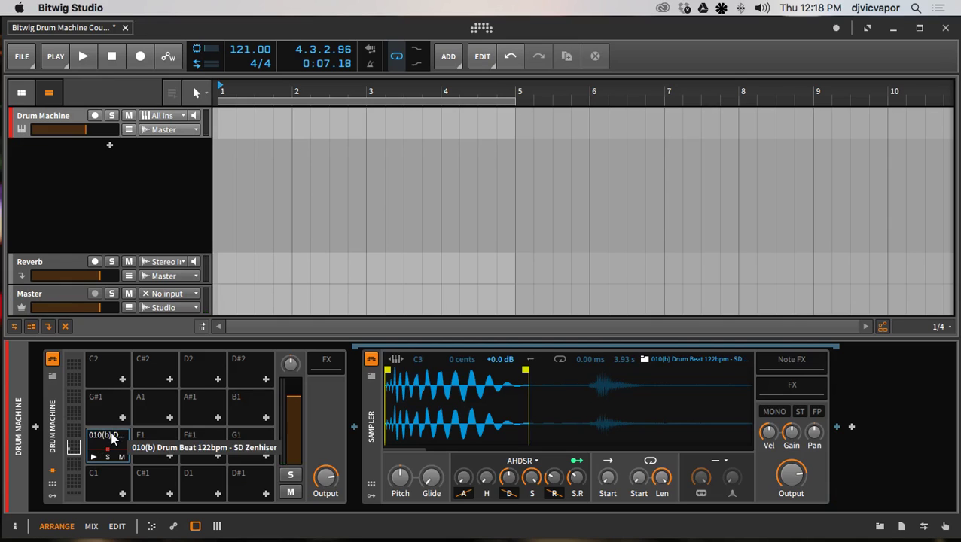
Step: Copy the 010(b) pad onto F1, rename E1 to 'Kick', and bring up F1's Sampler
{"action": "left_click", "coordinate": [111, 439]}
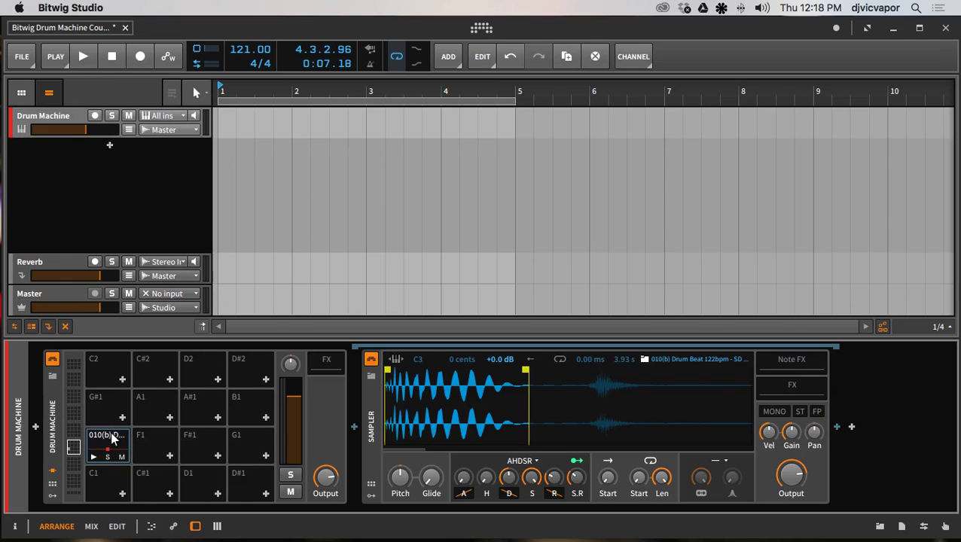
{"action": "left_click_drag", "start_coordinate": [111, 439], "coordinate": [154, 438]}
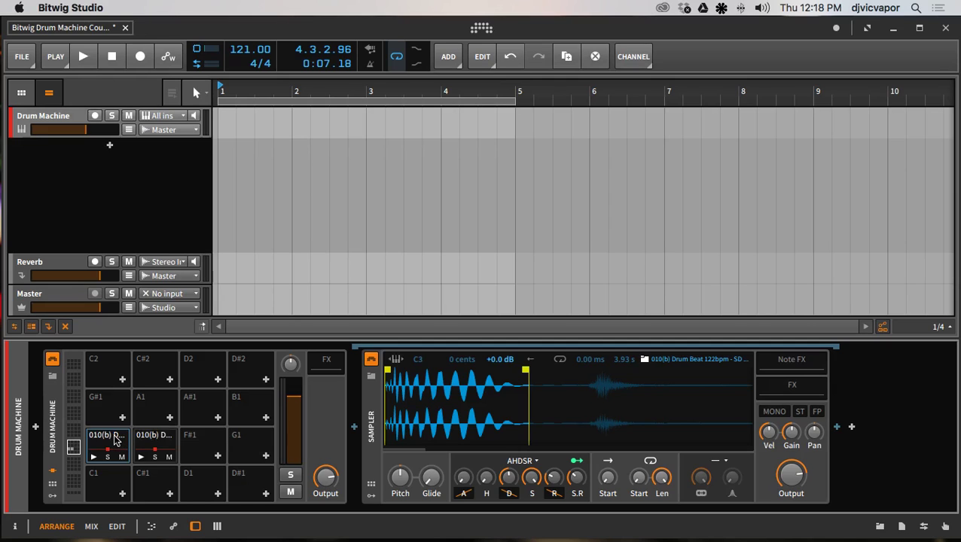
{"action": "left_click", "coordinate": [115, 439]}
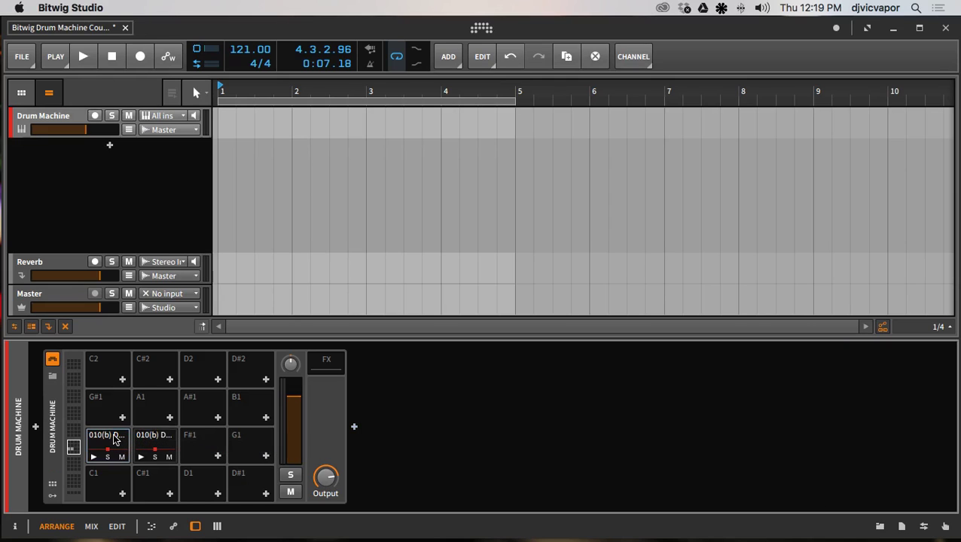
{"action": "double_click", "coordinate": [114, 440]}
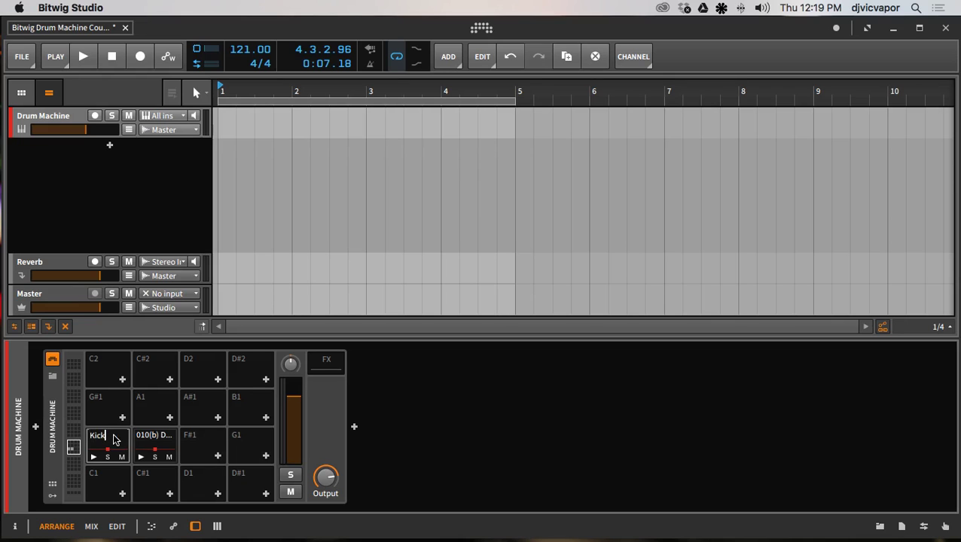
{"action": "key", "text": "Return"}
{"action": "left_click", "coordinate": [145, 440]}
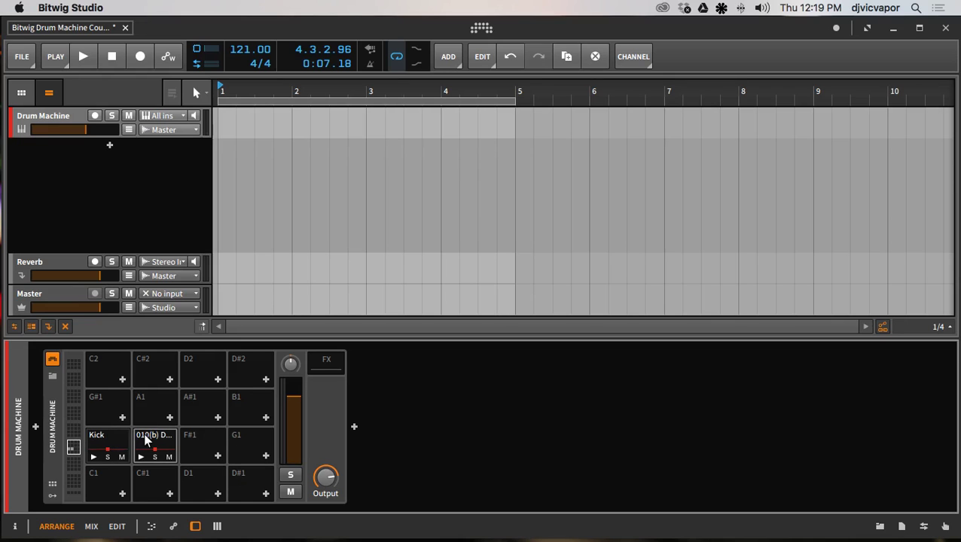
{"action": "left_click", "coordinate": [146, 440]}
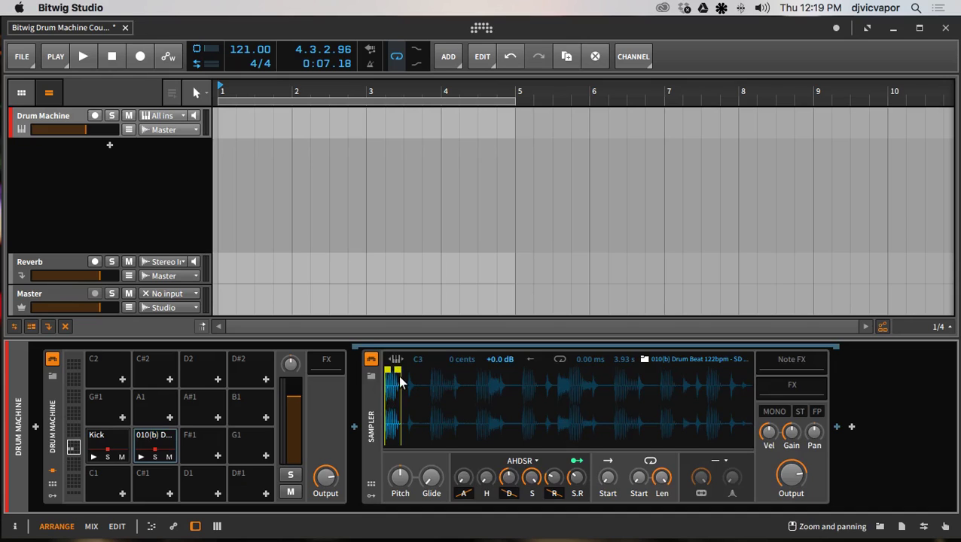
Step: Shift pad F1's slice start to the next hit of the 010(b) loop and rename the pad 'CHH'
{"action": "mouse_move", "coordinate": [397, 370]}
{"action": "left_mouse_down"}
{"action": "mouse_move", "coordinate": [426, 370]}
{"action": "mouse_move", "coordinate": [405, 372]}
{"action": "left_mouse_up"}
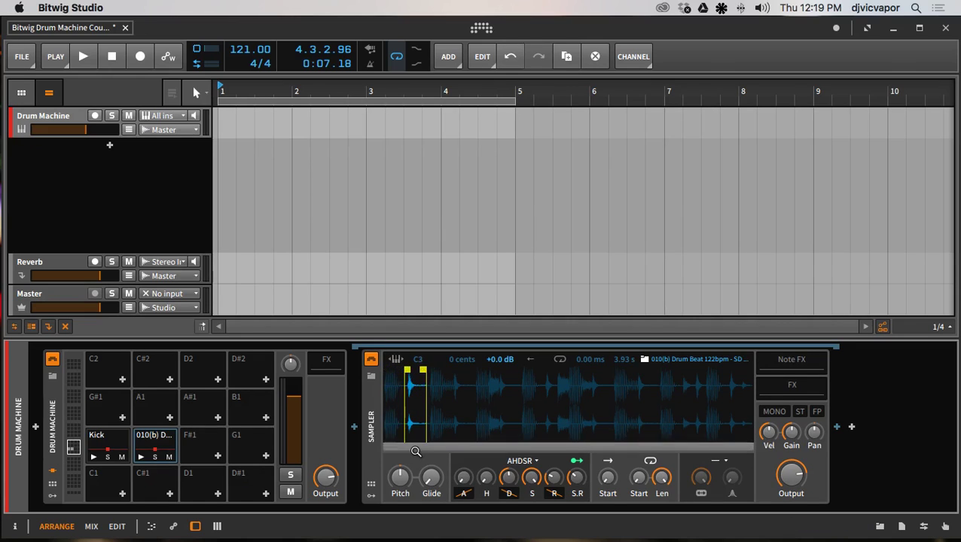
{"action": "scroll", "coordinate": [399, 407], "scroll_direction": "up", "scroll_amount": 6}
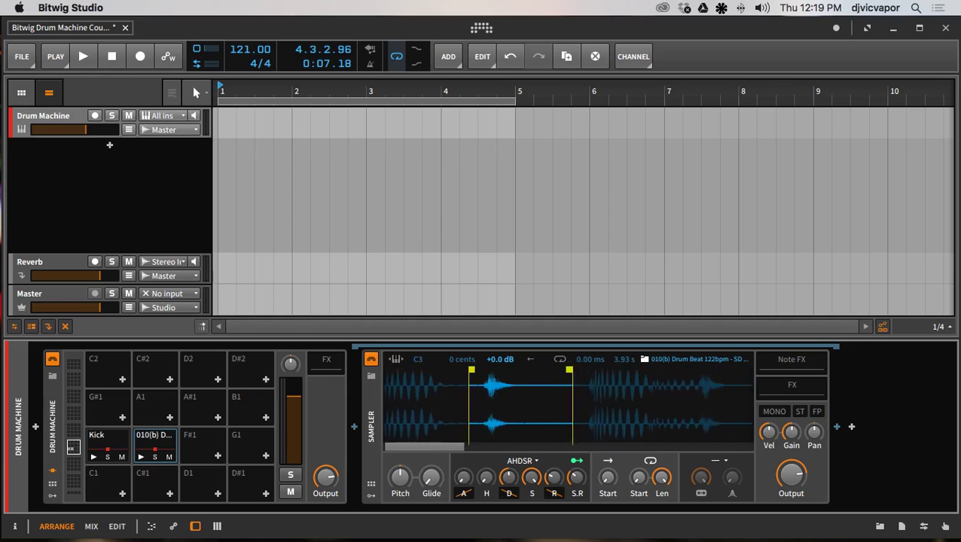
{"action": "scroll", "coordinate": [399, 407], "scroll_direction": "up", "scroll_amount": 6}
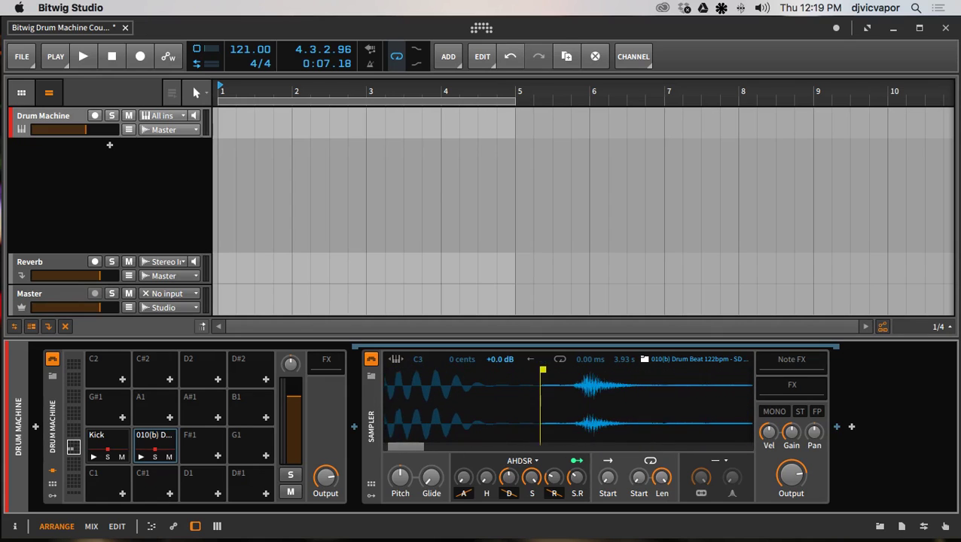
{"action": "scroll", "coordinate": [509, 378], "scroll_direction": "down", "scroll_amount": 5}
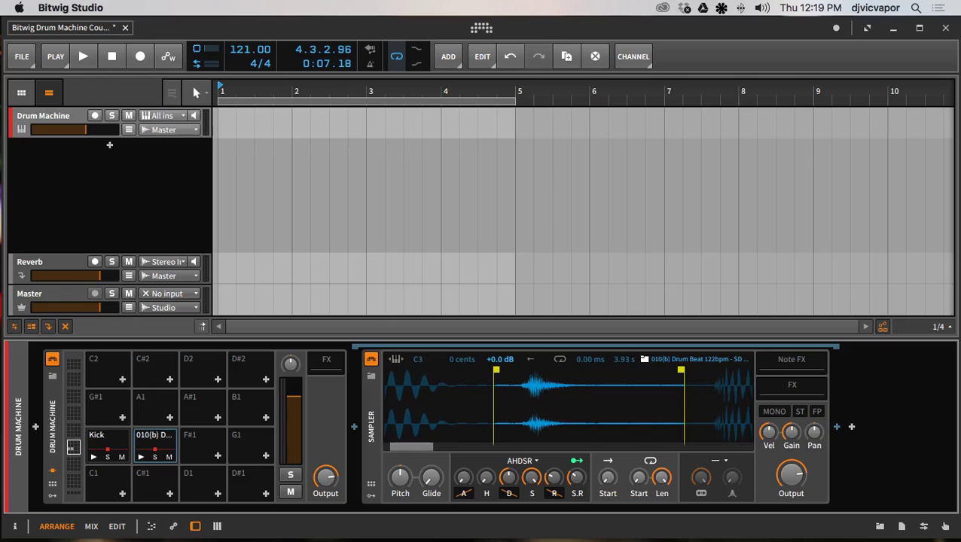
{"action": "left_click_drag", "start_coordinate": [497, 370], "coordinate": [521, 370]}
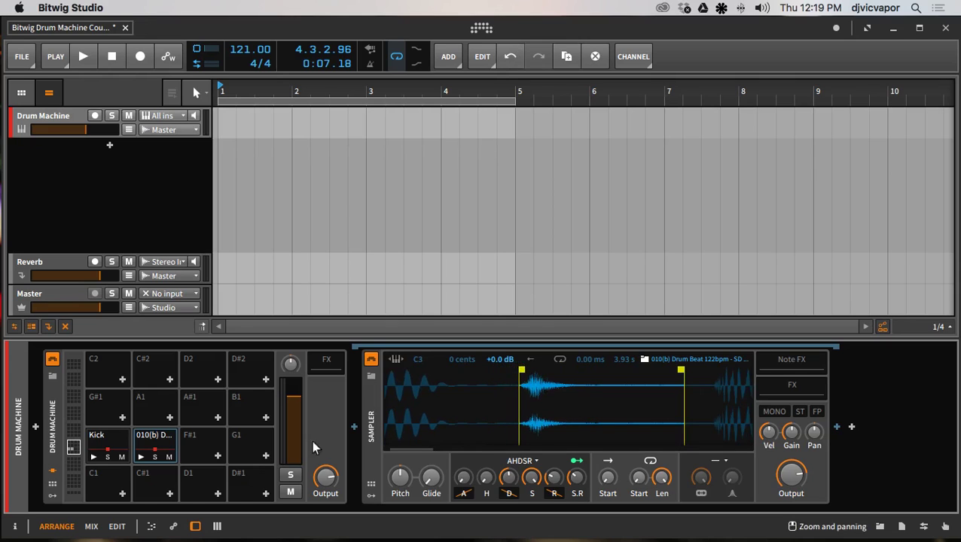
{"action": "left_click", "coordinate": [141, 457]}
{"action": "left_click", "coordinate": [141, 457]}
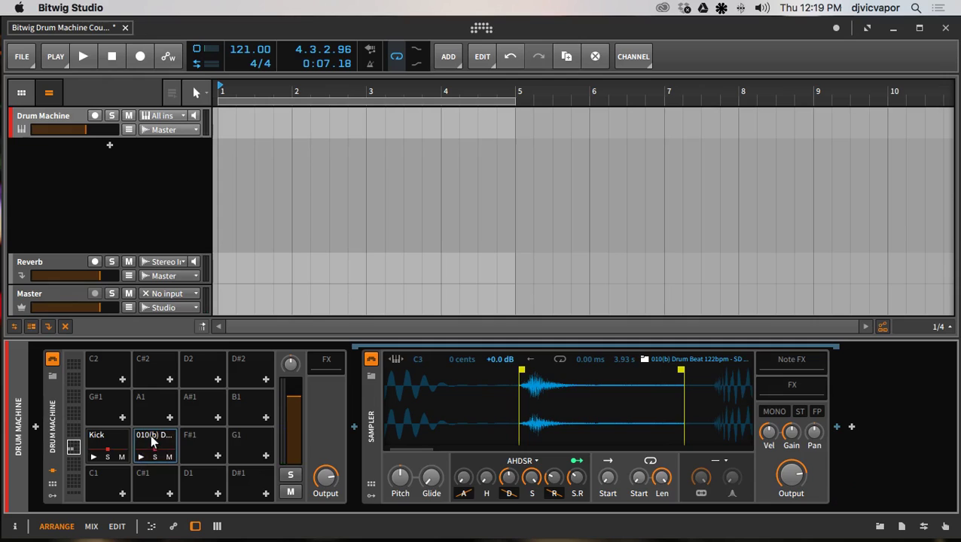
{"action": "double_click", "coordinate": [151, 436]}
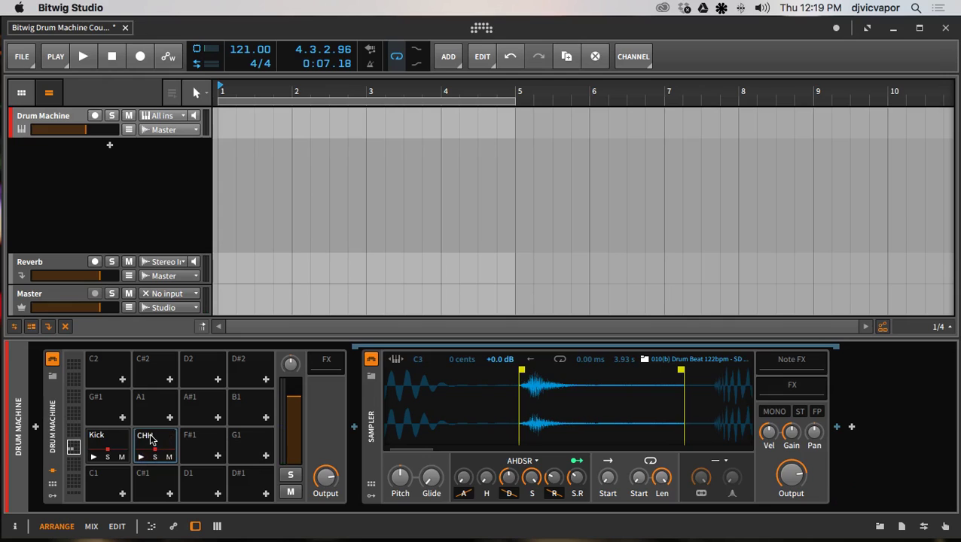
{"action": "key", "text": "Return"}
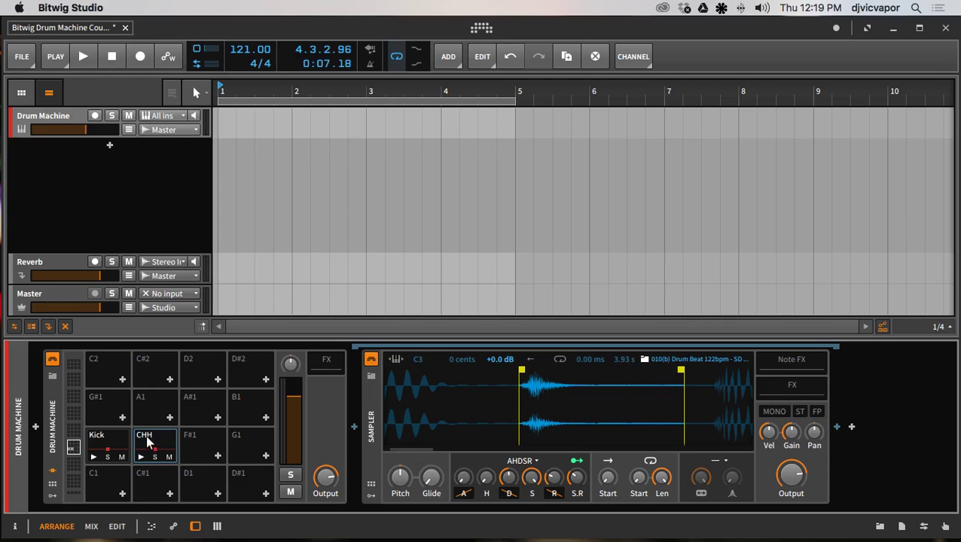
Step: Copy the CHH pad onto F#1 and move its slice end further into the 010(b) loop
{"action": "left_click_drag", "start_coordinate": [148, 441], "coordinate": [190, 442]}
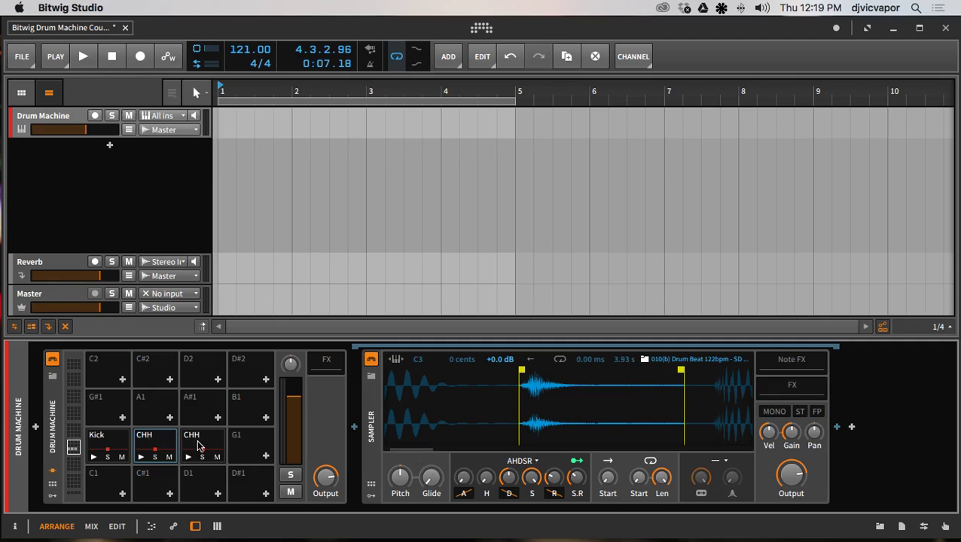
{"action": "left_click", "coordinate": [200, 444]}
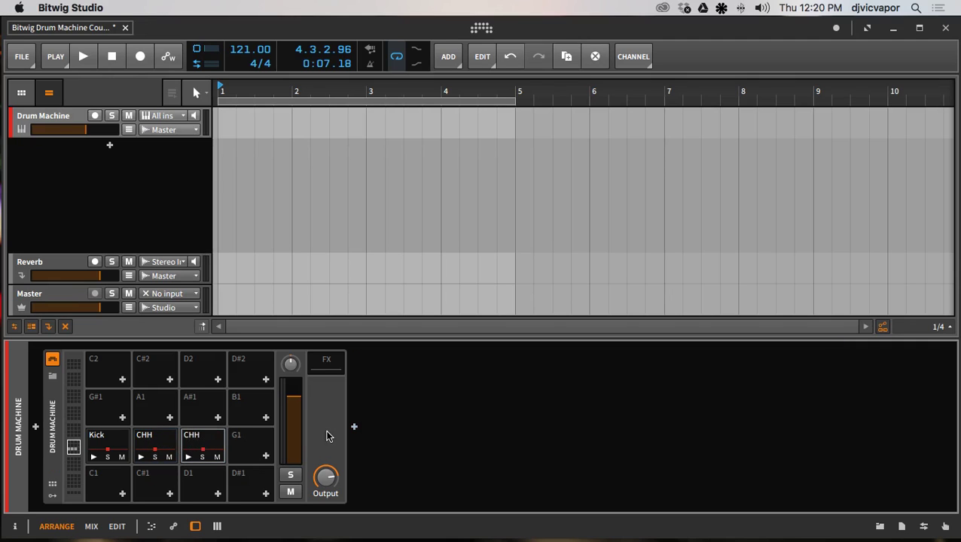
{"action": "left_click", "coordinate": [213, 441]}
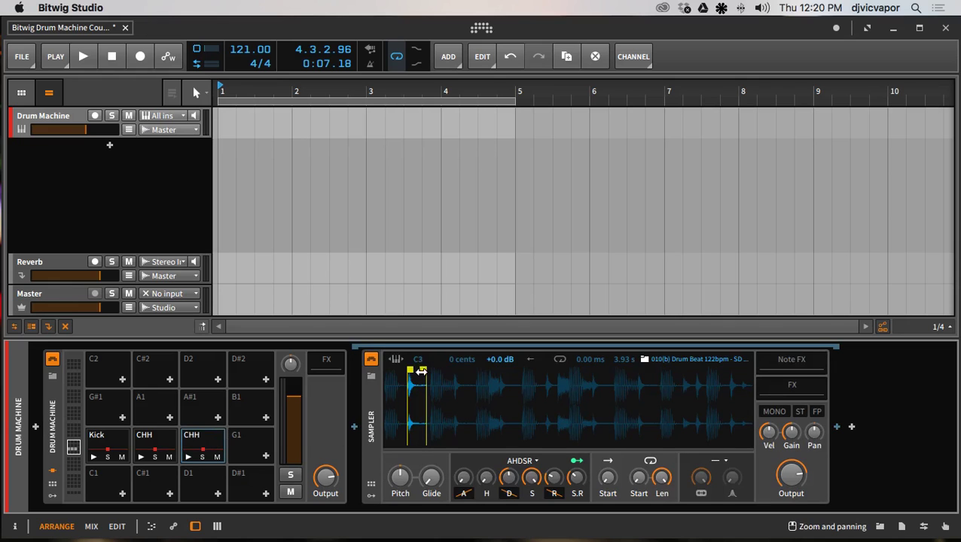
{"action": "left_click_drag", "start_coordinate": [422, 370], "coordinate": [449, 370]}
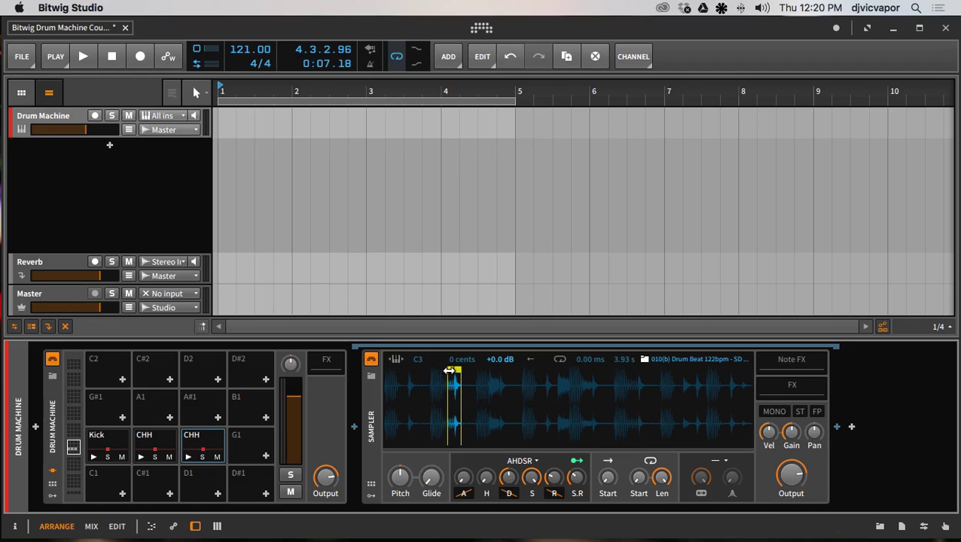
{"action": "left_click", "coordinate": [188, 457]}
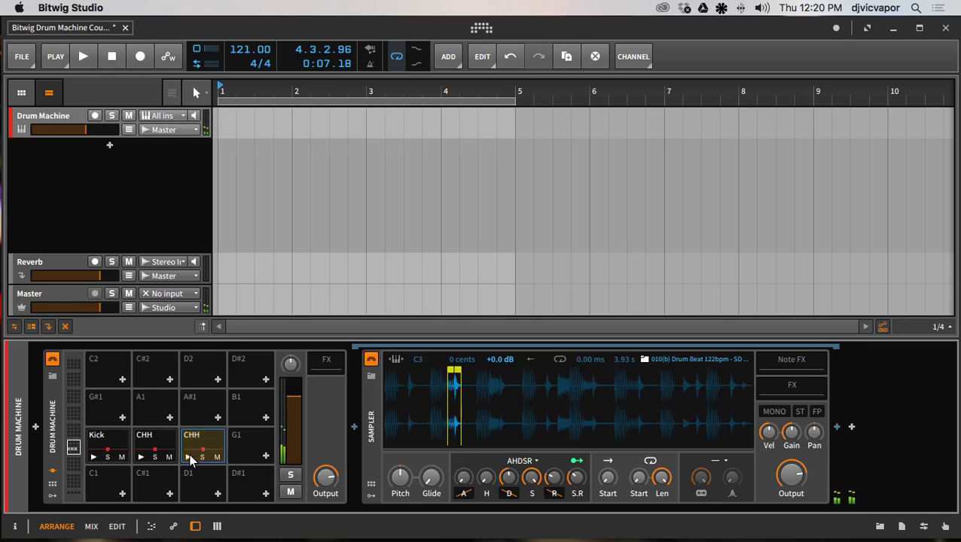
{"action": "left_click", "coordinate": [188, 456]}
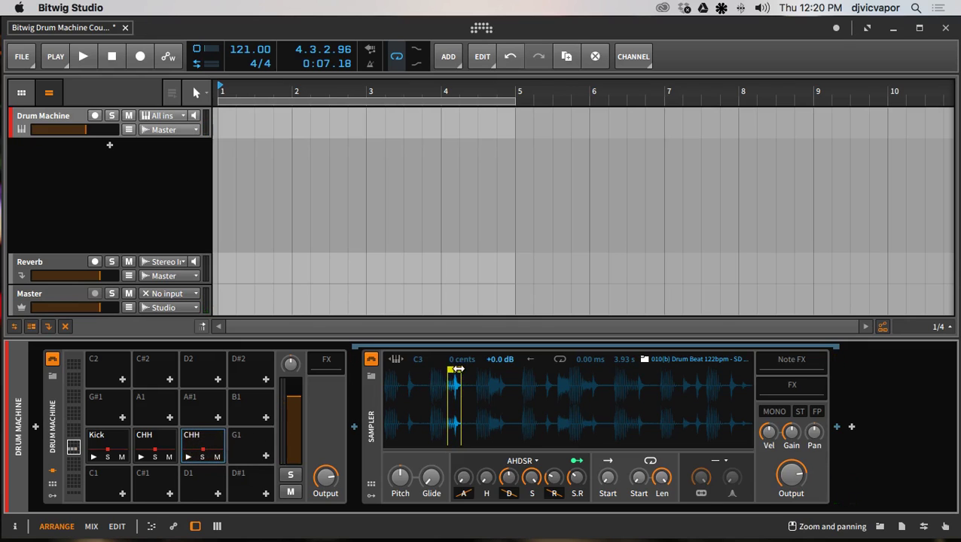
{"action": "mouse_move", "coordinate": [457, 370]}
{"action": "left_mouse_down"}
{"action": "mouse_move", "coordinate": [499, 374]}
{"action": "mouse_move", "coordinate": [475, 371]}
{"action": "mouse_move", "coordinate": [490, 370]}
{"action": "left_mouse_up"}
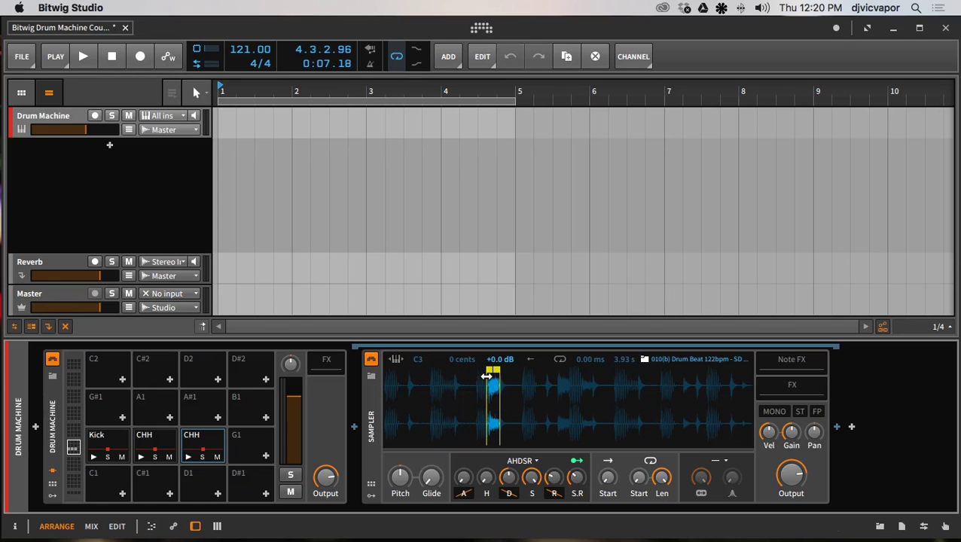
{"action": "left_click", "coordinate": [188, 457]}
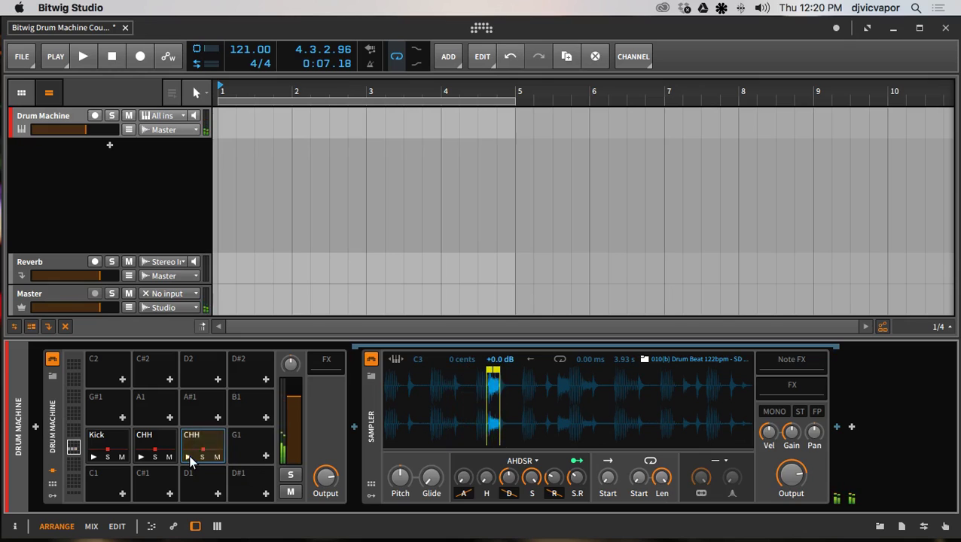
{"action": "left_click", "coordinate": [189, 458]}
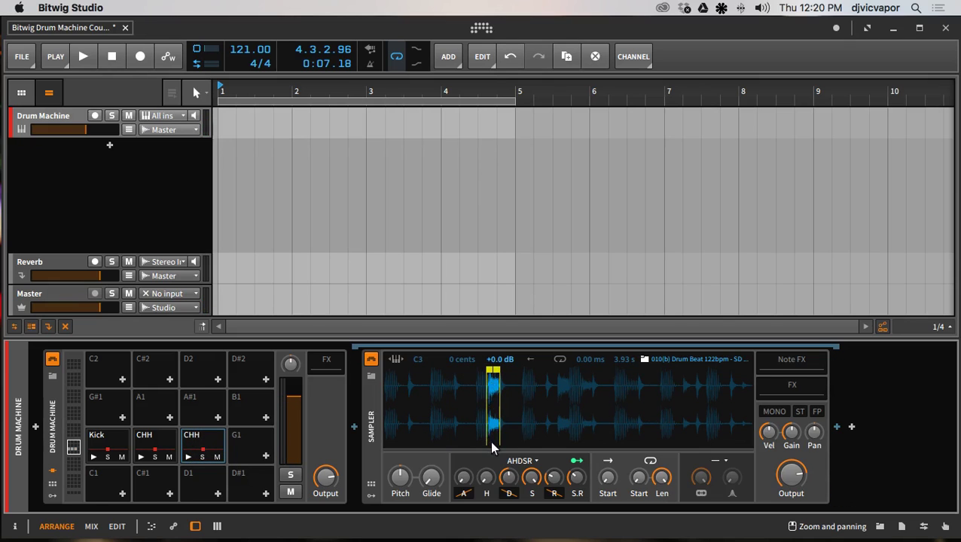
Step: Zoom in, move the F#1 slice start later, and raise the amp Attack to 6.310 ms
{"action": "left_click_drag", "start_coordinate": [491, 448], "coordinate": [498, 519]}
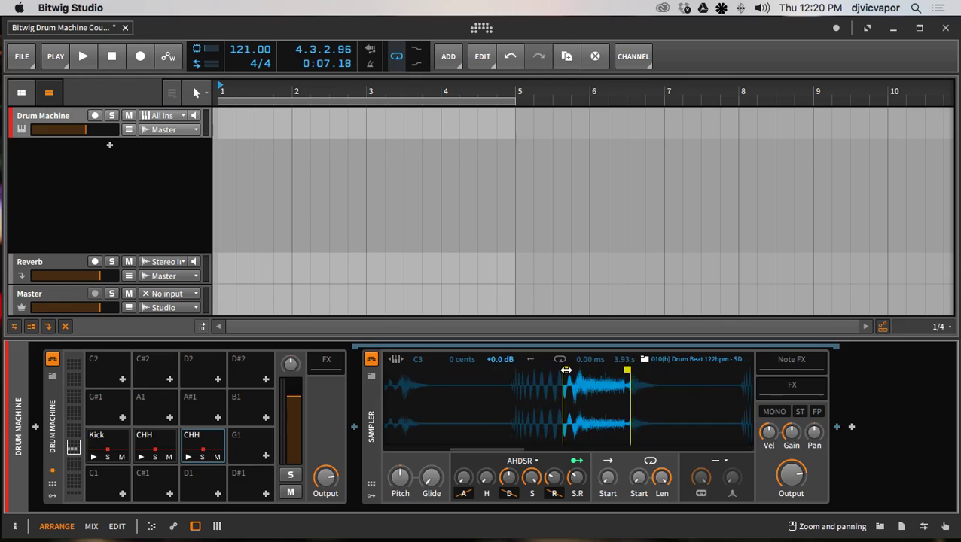
{"action": "left_click_drag", "start_coordinate": [563, 369], "coordinate": [622, 369]}
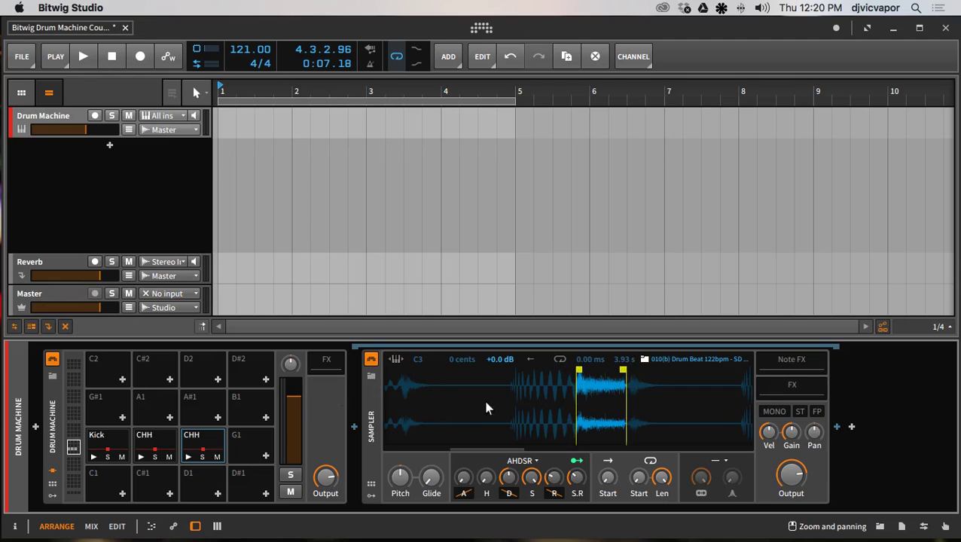
{"action": "left_click", "coordinate": [186, 453]}
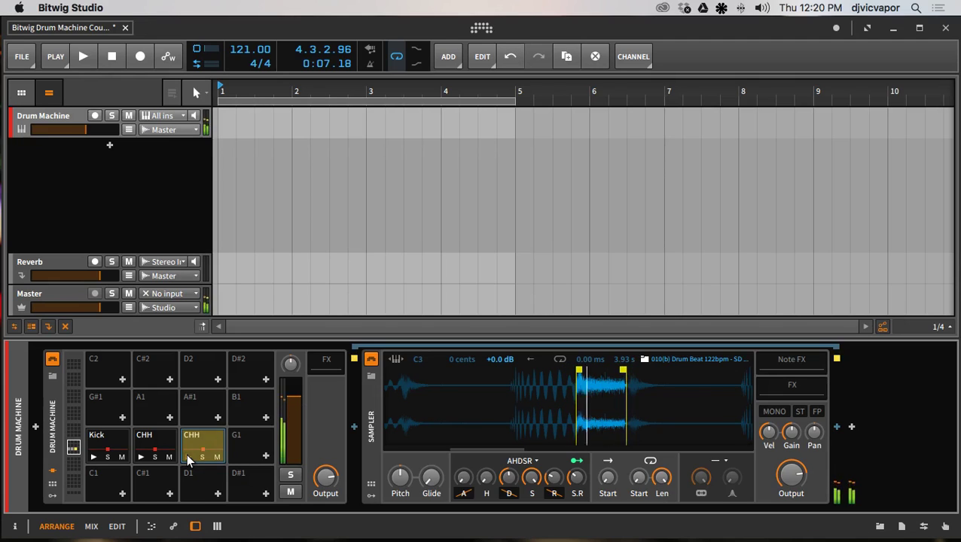
{"action": "left_click", "coordinate": [463, 478]}
{"action": "left_click_drag", "start_coordinate": [463, 479], "coordinate": [463, 475]}
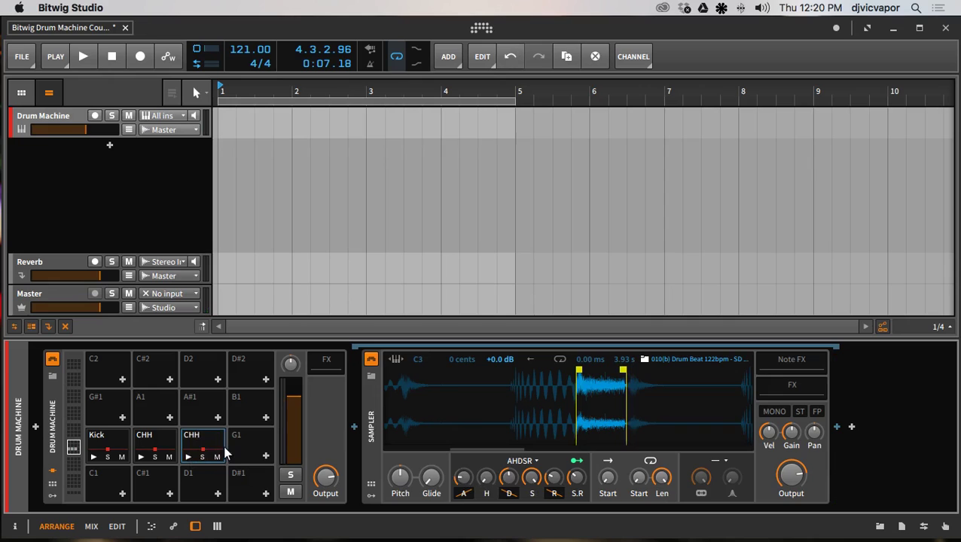
{"action": "left_click", "coordinate": [188, 457]}
Step: Rename pad F#1 to 'OHH' and copy it onto the empty G1 pad
{"action": "double_click", "coordinate": [193, 440]}
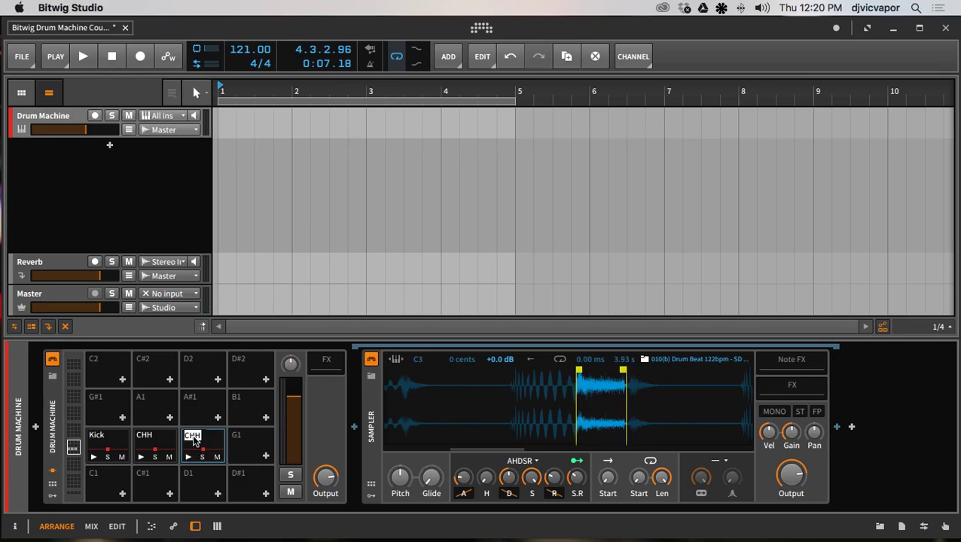
{"action": "type", "text": "OH"}
{"action": "key", "text": "Return"}
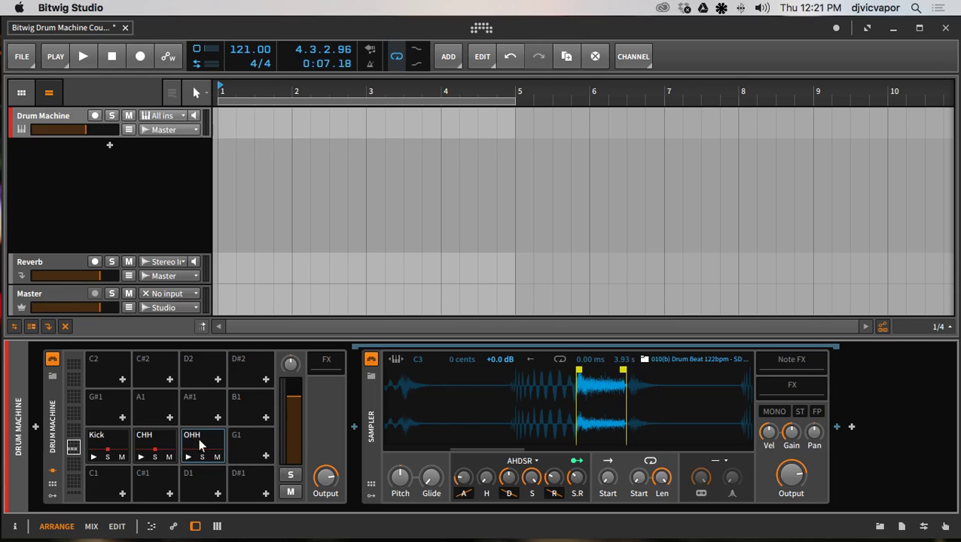
{"action": "left_click_drag", "start_coordinate": [199, 444], "coordinate": [240, 438]}
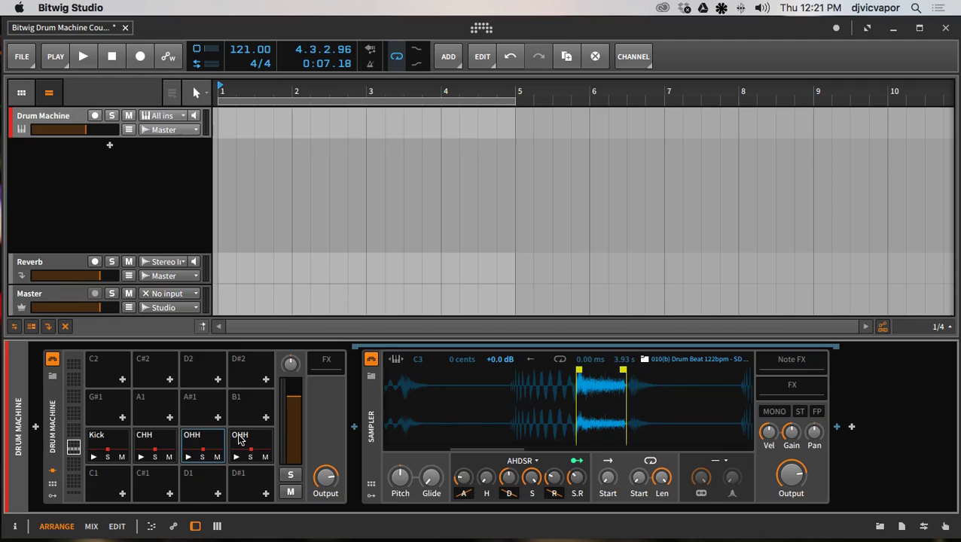
{"action": "left_click", "coordinate": [240, 438]}
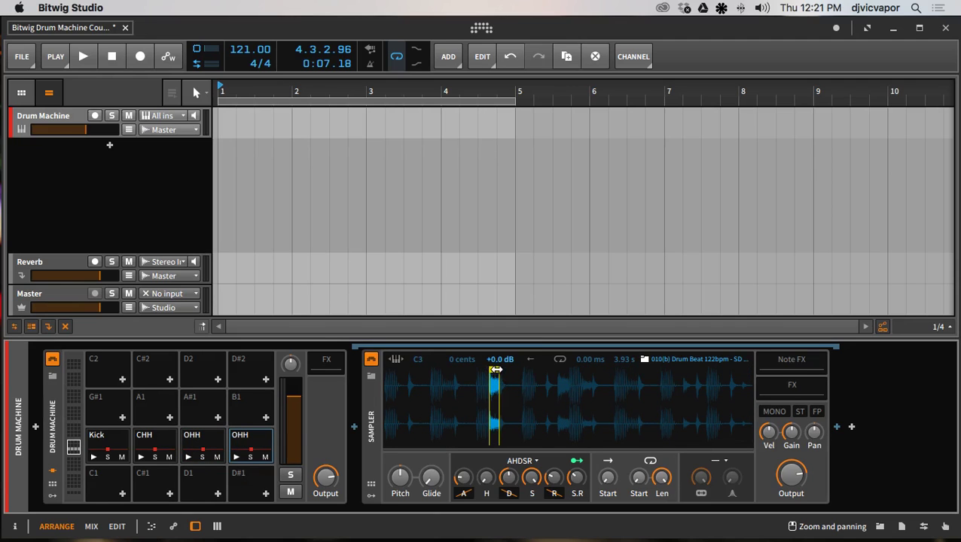
Step: Rework the G1 copy's slice: push its end later, then reposition its start within the loop
{"action": "left_click_drag", "start_coordinate": [500, 370], "coordinate": [764, 380]}
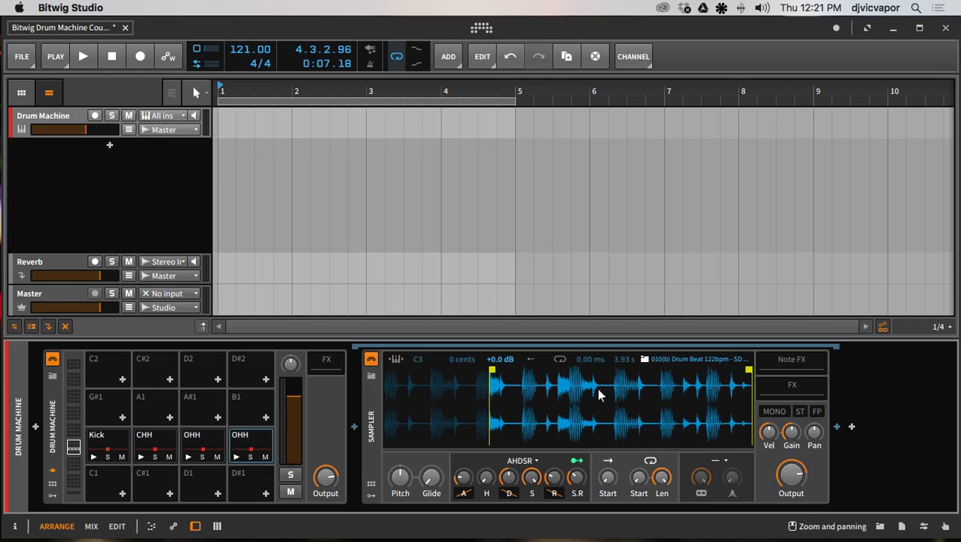
{"action": "left_click", "coordinate": [233, 458]}
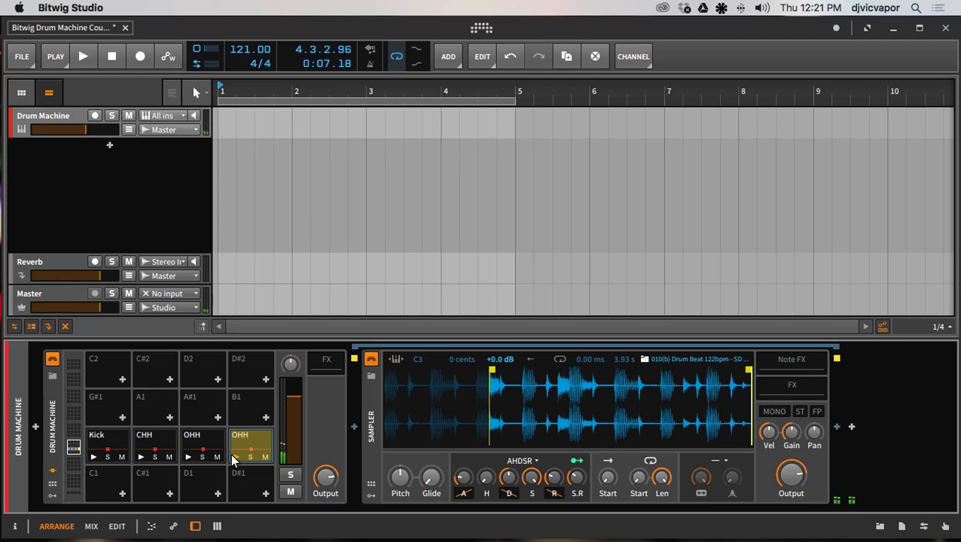
{"action": "left_click", "coordinate": [234, 459]}
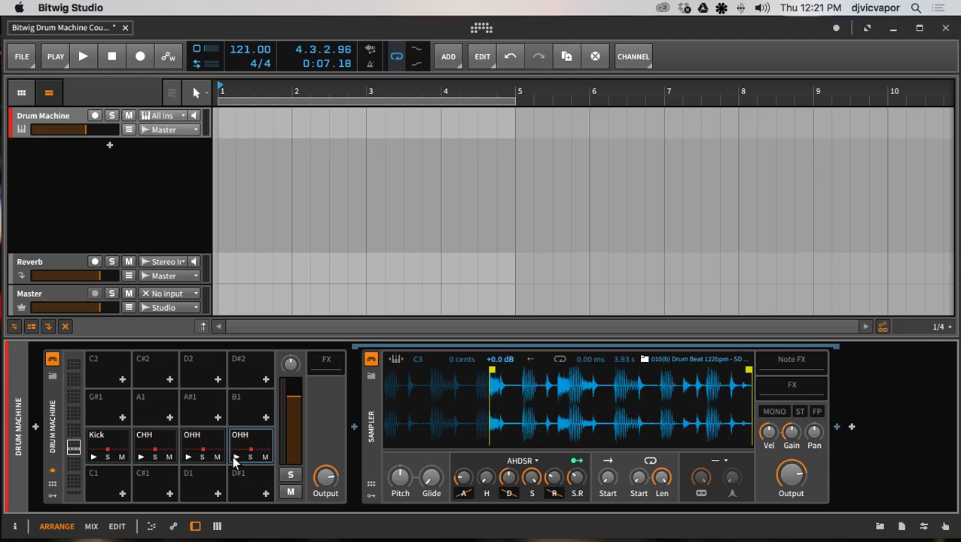
{"action": "left_click", "coordinate": [234, 458]}
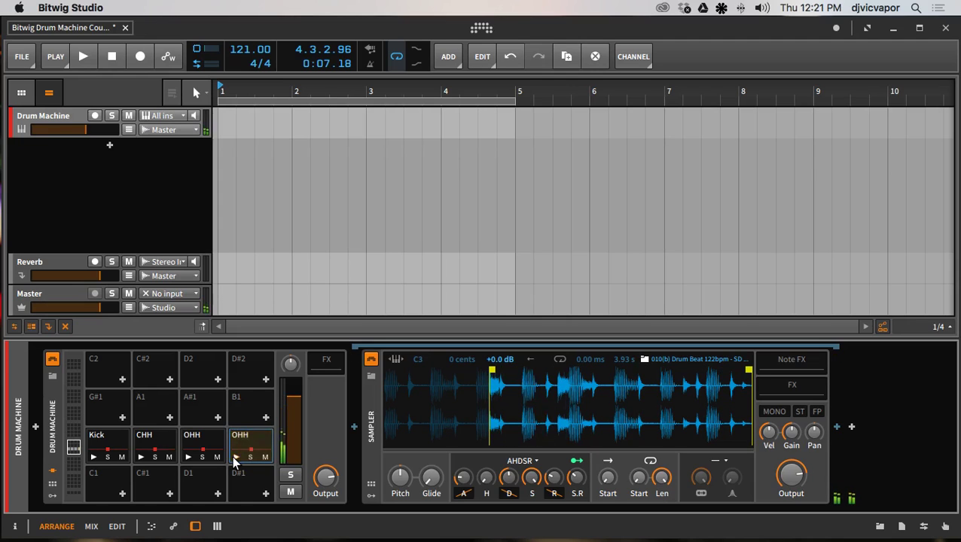
{"action": "left_click", "coordinate": [234, 458]}
{"action": "left_click", "coordinate": [235, 458]}
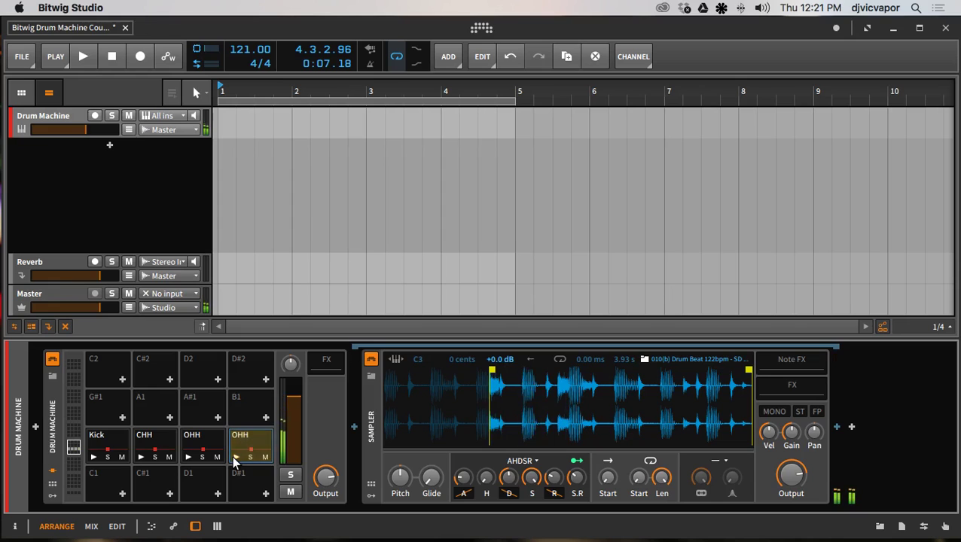
{"action": "left_click", "coordinate": [234, 459]}
{"action": "left_click", "coordinate": [235, 458]}
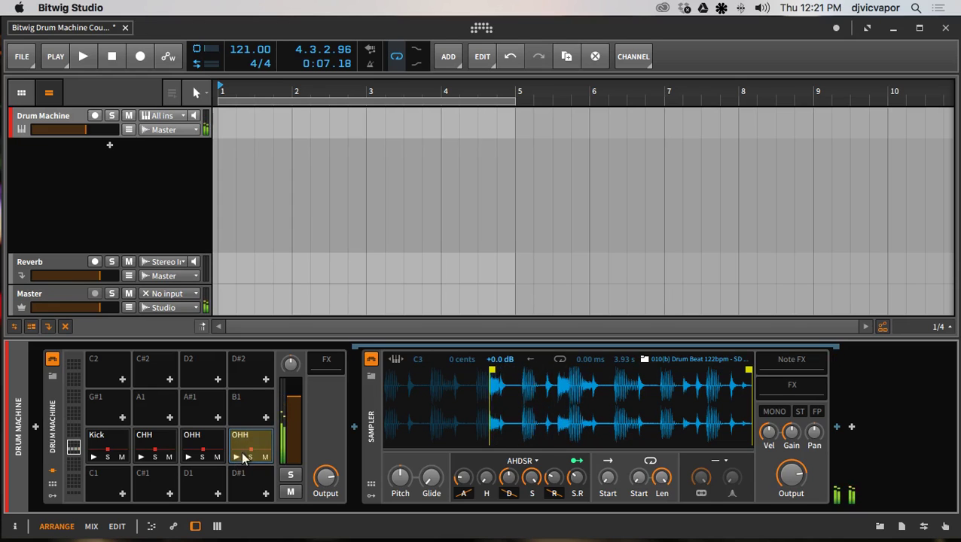
{"action": "left_click_drag", "start_coordinate": [490, 371], "coordinate": [375, 386]}
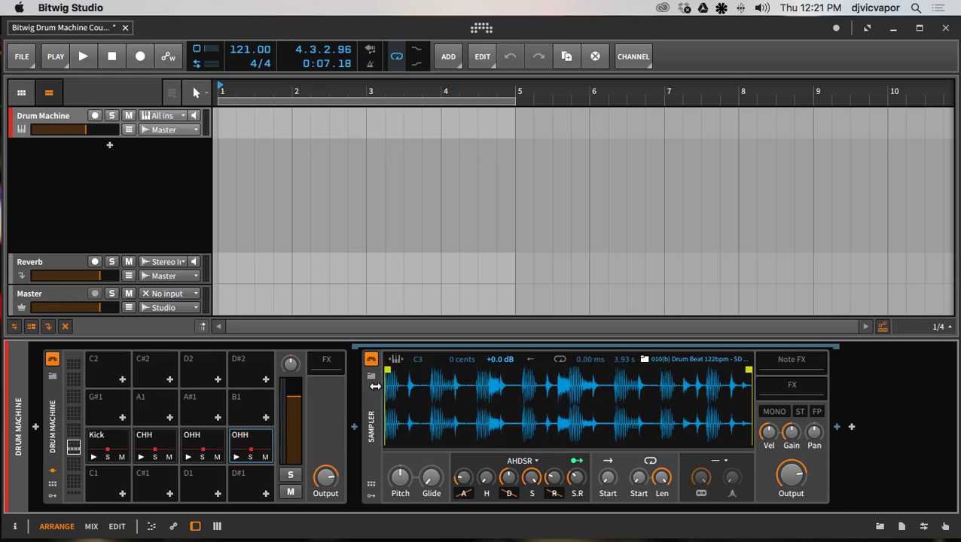
{"action": "left_click", "coordinate": [235, 458]}
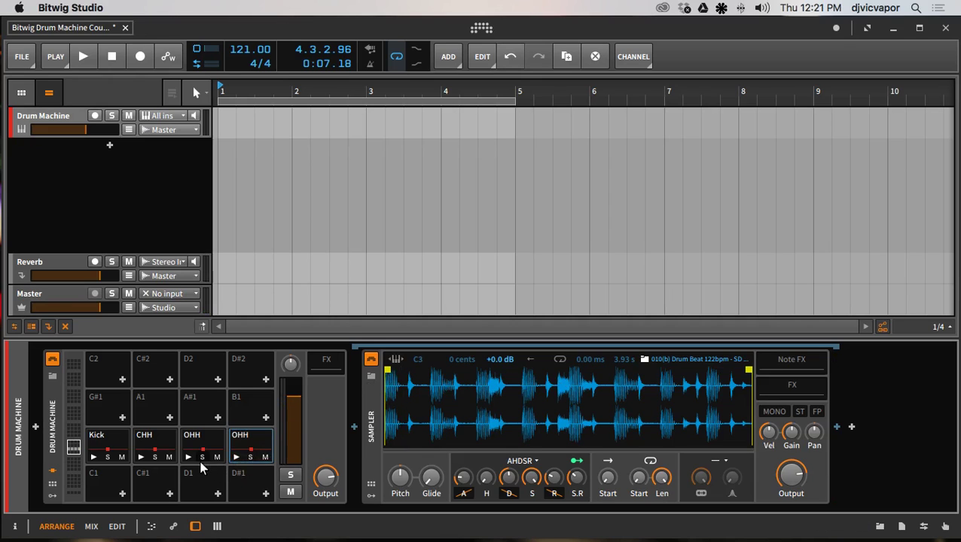
{"action": "left_click_drag", "start_coordinate": [383, 372], "coordinate": [430, 370]}
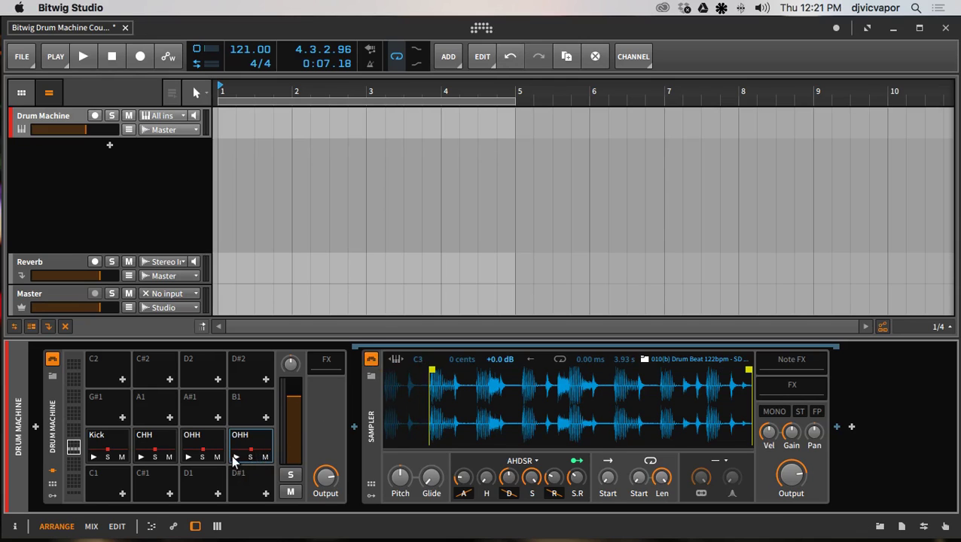
Step: Zoom into G1's waveform and reframe its slice start and end around a different hit of the 010(b) loop
{"action": "left_click", "coordinate": [235, 460]}
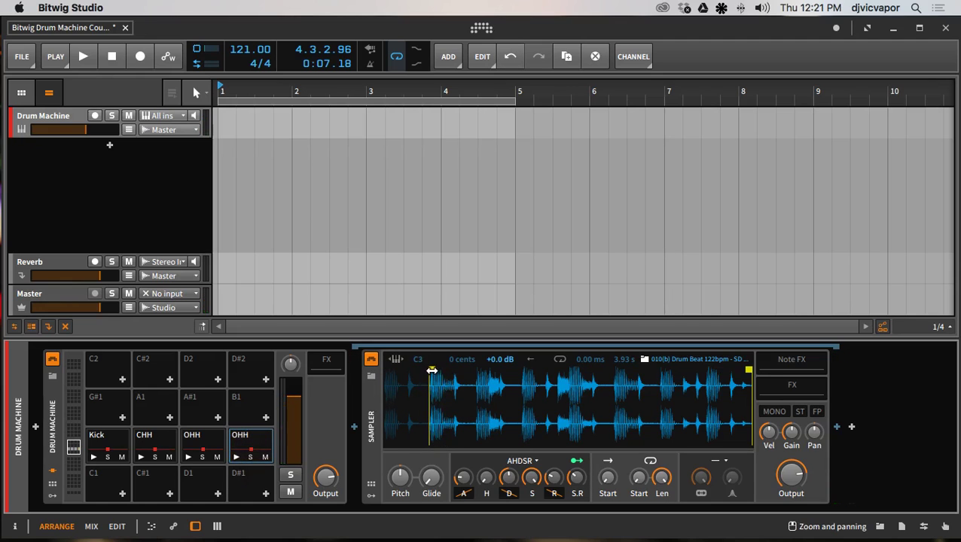
{"action": "mouse_move", "coordinate": [747, 370]}
{"action": "left_mouse_down"}
{"action": "mouse_move", "coordinate": [443, 381]}
{"action": "mouse_move", "coordinate": [450, 384]}
{"action": "left_mouse_up"}
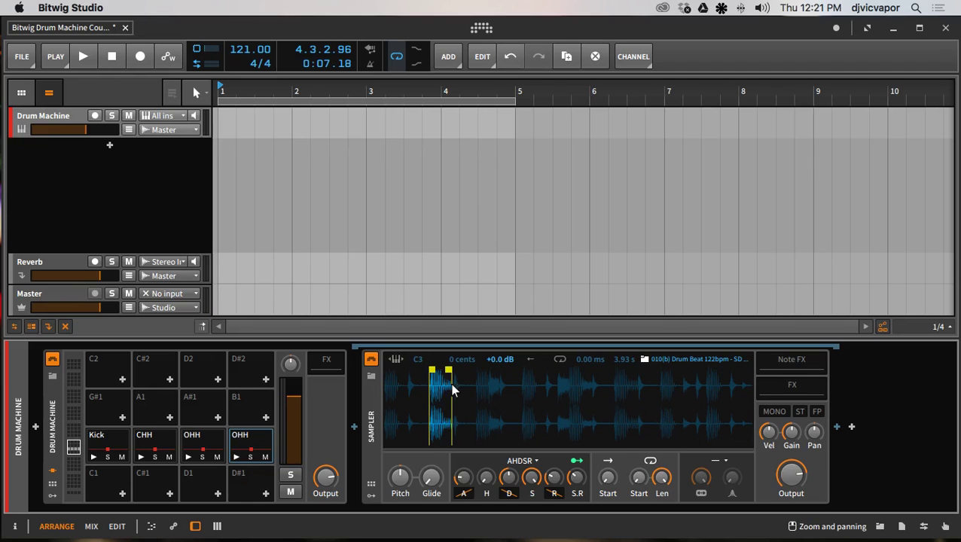
{"action": "left_click", "coordinate": [236, 457]}
{"action": "left_click_drag", "start_coordinate": [441, 448], "coordinate": [556, 407]}
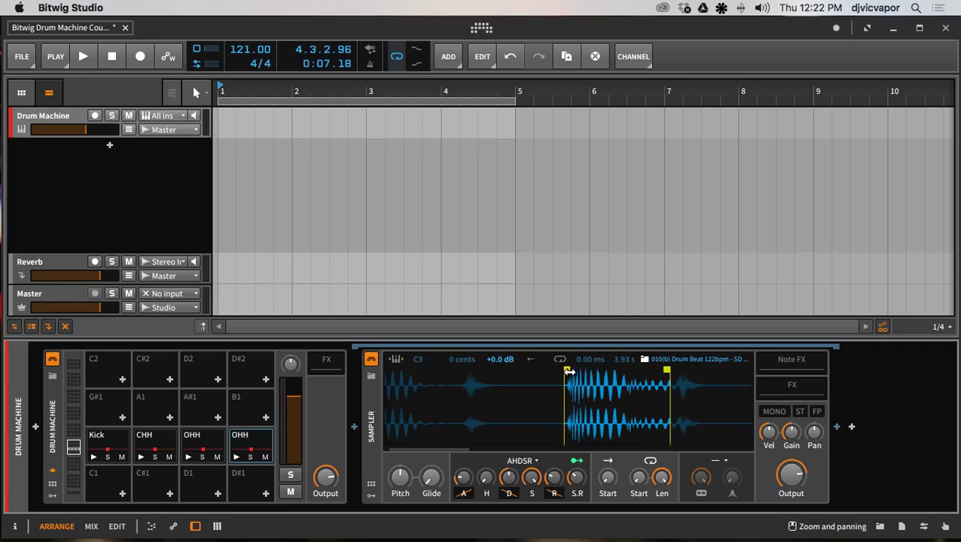
{"action": "left_click_drag", "start_coordinate": [567, 370], "coordinate": [568, 371]}
{"action": "left_click_drag", "start_coordinate": [667, 368], "coordinate": [670, 370]}
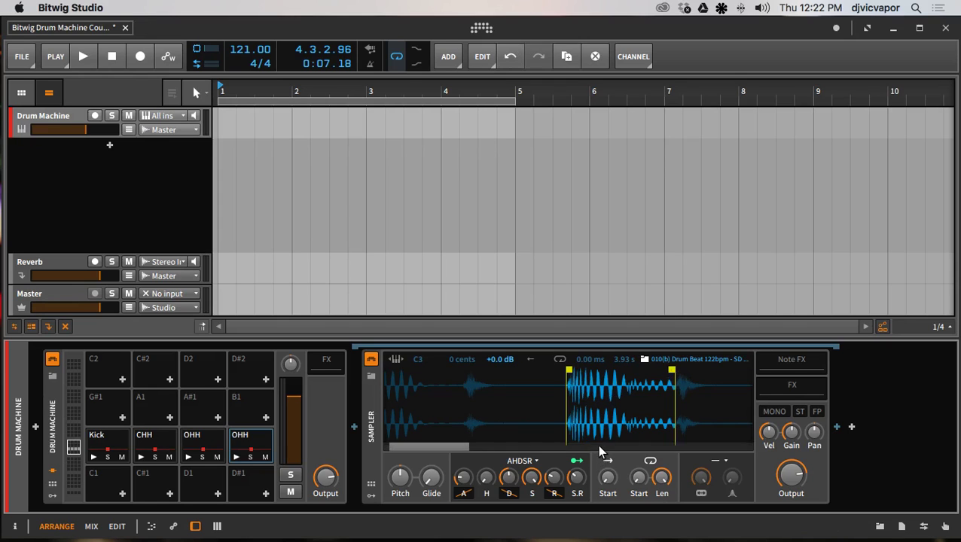
{"action": "scroll", "coordinate": [598, 444], "scroll_direction": "right", "scroll_amount": 5}
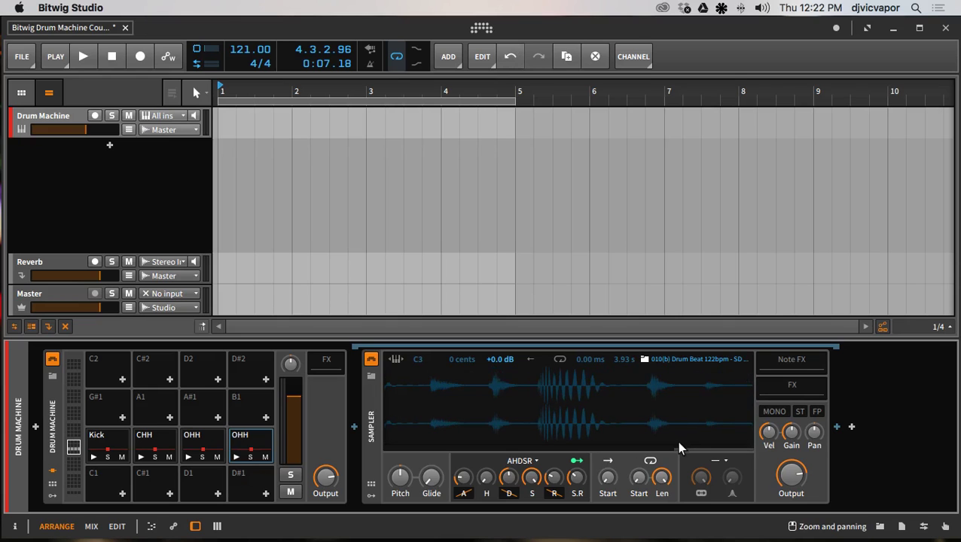
{"action": "left_click_drag", "start_coordinate": [588, 446], "coordinate": [465, 440]}
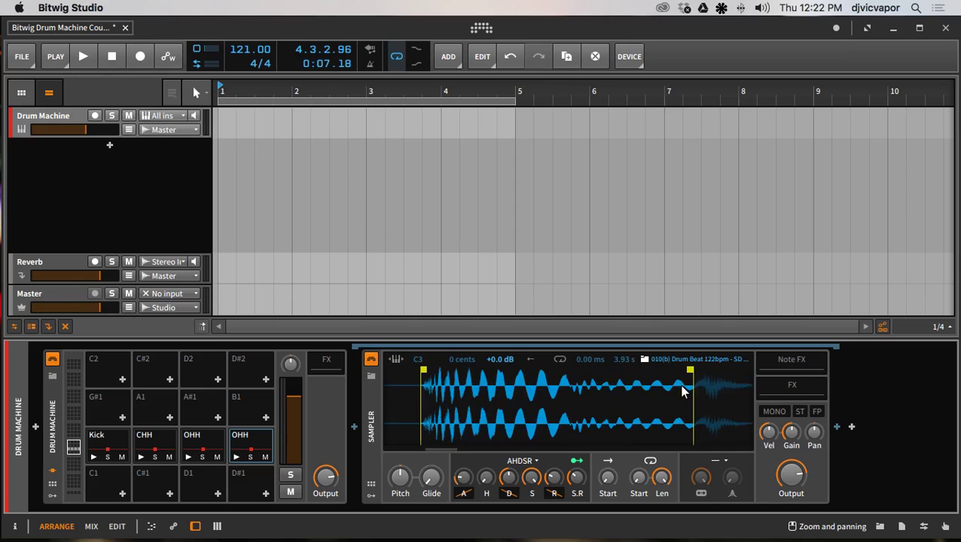
{"action": "left_click_drag", "start_coordinate": [689, 370], "coordinate": [688, 370]}
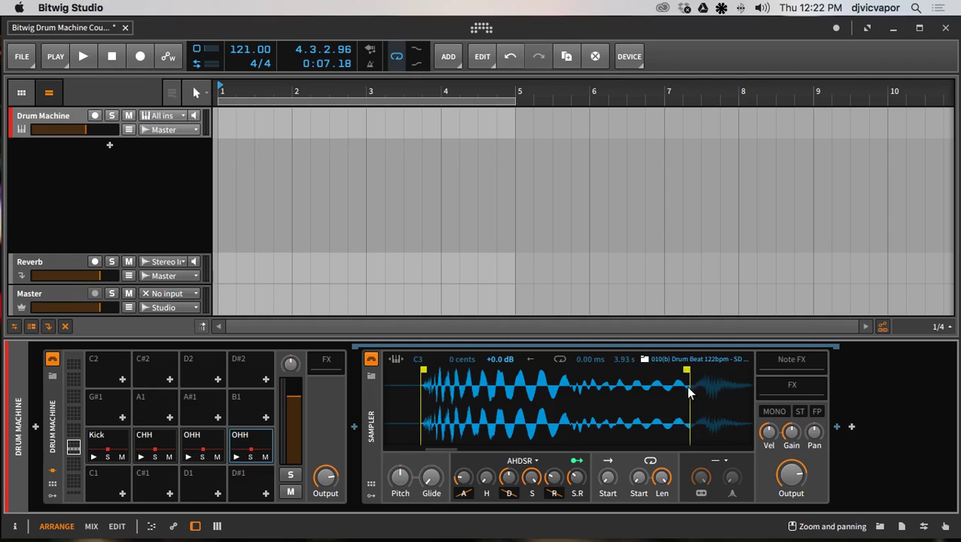
{"action": "left_click_drag", "start_coordinate": [687, 370], "coordinate": [693, 370]}
Step: Audition the G1 pad's new slice and rename it from OHH to 'Kick/Snare'
{"action": "left_click", "coordinate": [235, 459]}
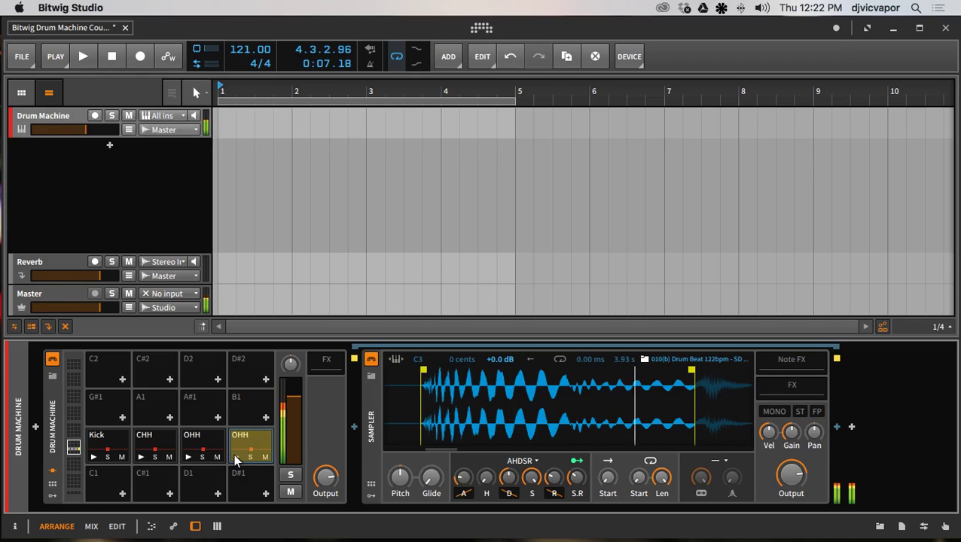
{"action": "left_click", "coordinate": [238, 440]}
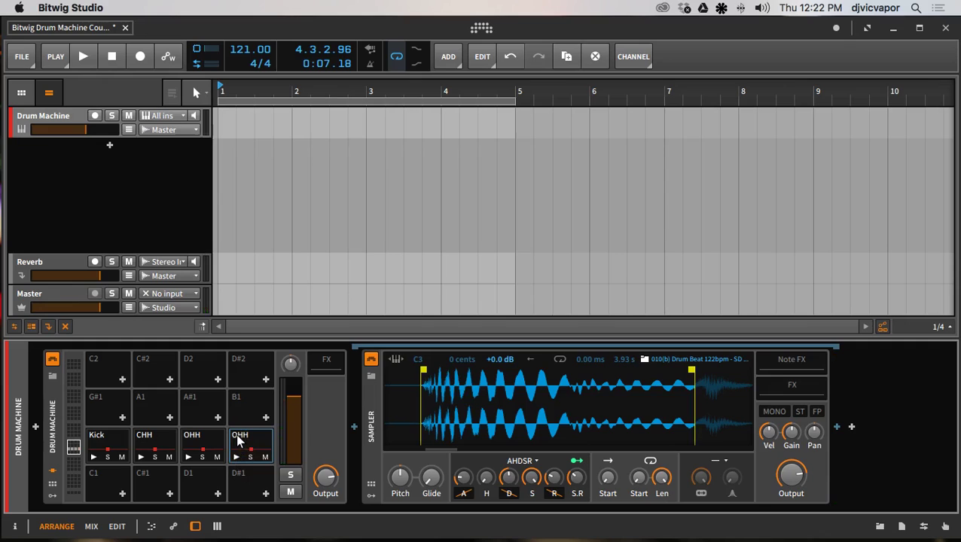
{"action": "double_click", "coordinate": [240, 436]}
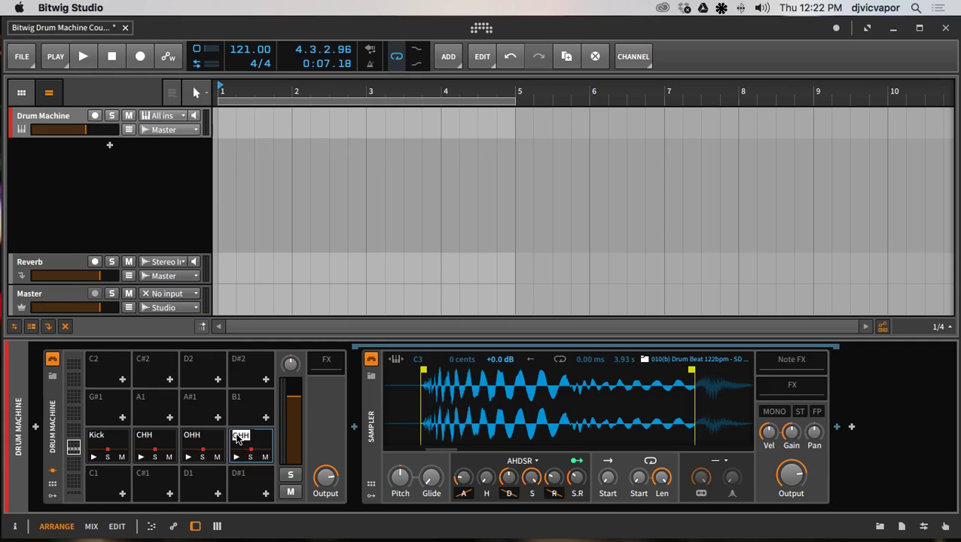
{"action": "type", "text": "H"}
{"action": "type", "text": "e"}
{"action": "key", "text": "Return"}
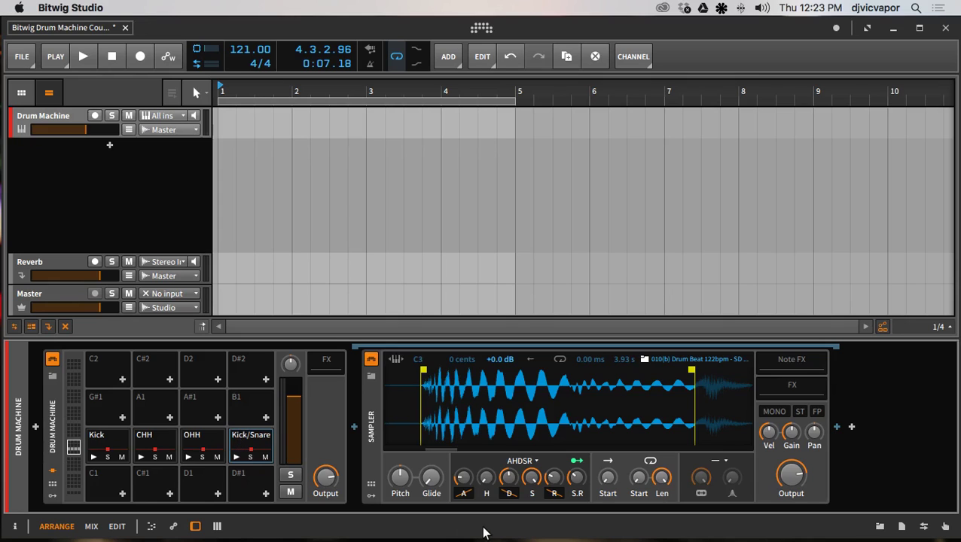
{"action": "left_click", "coordinate": [235, 457]}
Step: Move Kick/Snare into F1, CHH to F#1 and OHH to G1, following Kick on E1
{"action": "left_click_drag", "start_coordinate": [242, 476], "coordinate": [243, 476]}
{"action": "left_click_drag", "start_coordinate": [194, 444], "coordinate": [248, 444]}
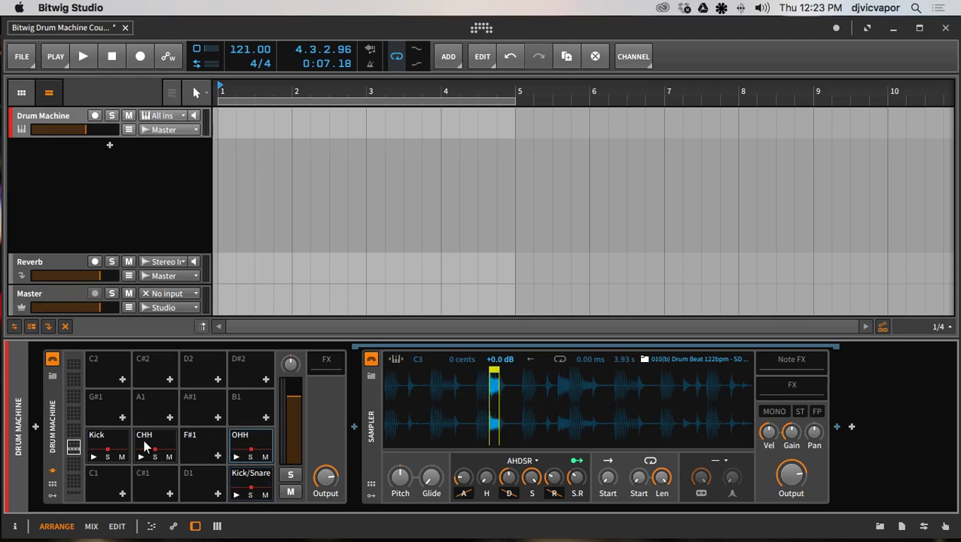
{"action": "left_click_drag", "start_coordinate": [150, 444], "coordinate": [197, 445]}
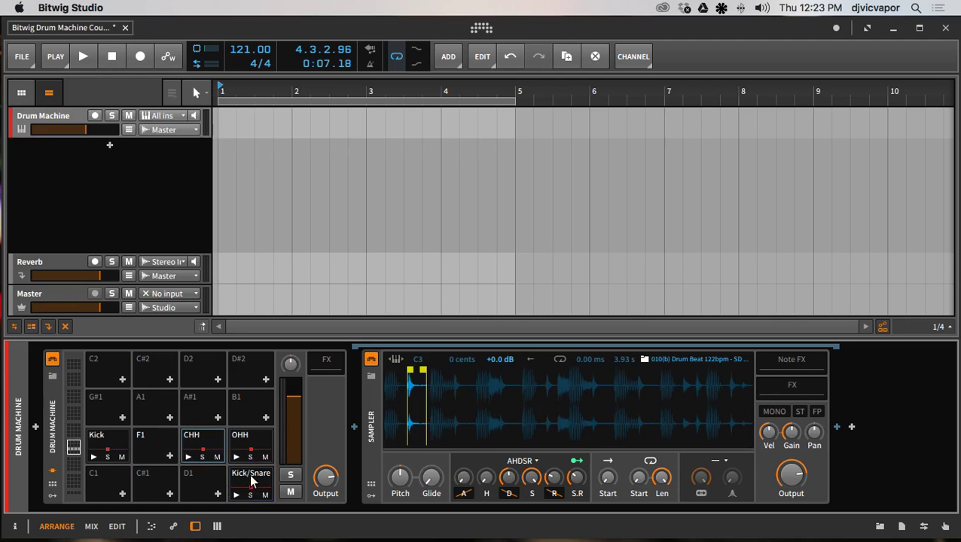
{"action": "left_click", "coordinate": [247, 482]}
{"action": "left_click_drag", "start_coordinate": [139, 451], "coordinate": [138, 450]}
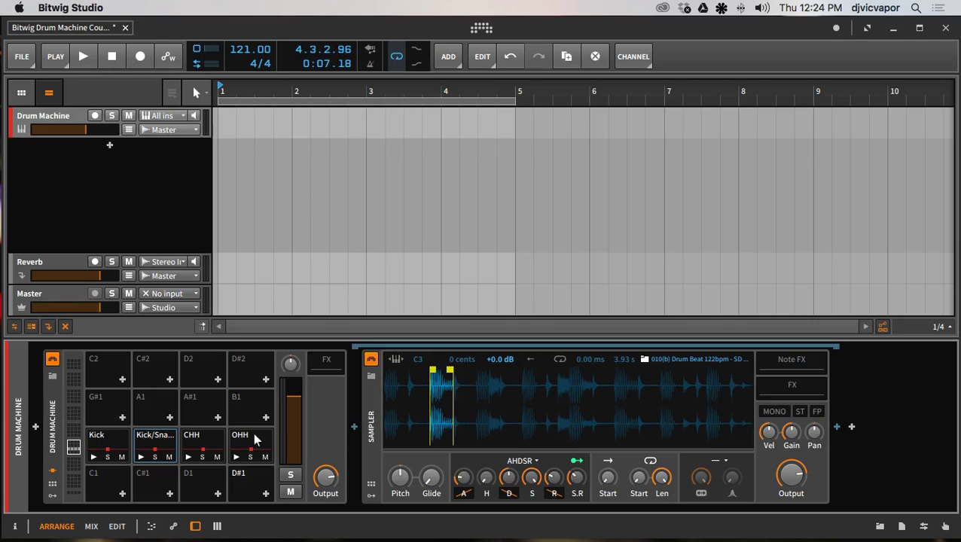
{"action": "left_click", "coordinate": [95, 458]}
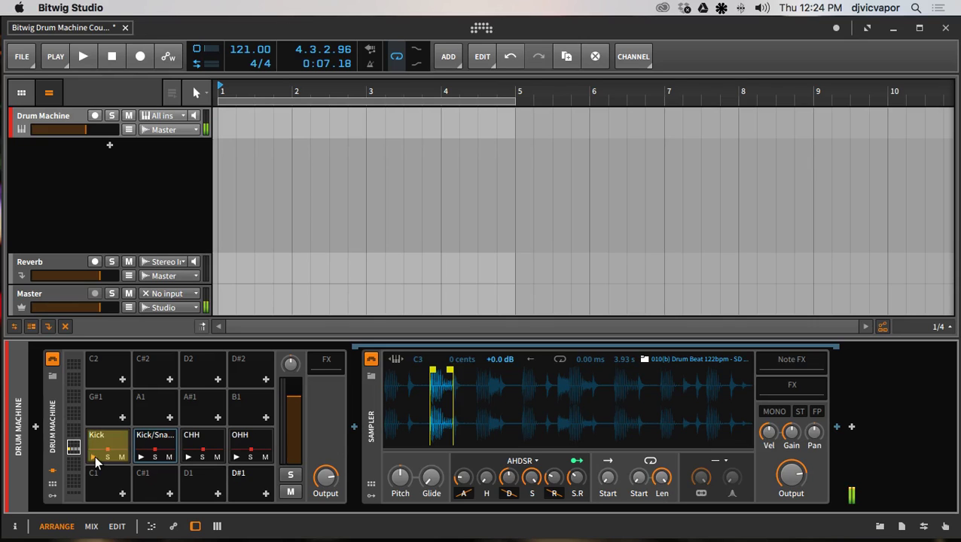
{"action": "left_click", "coordinate": [144, 459]}
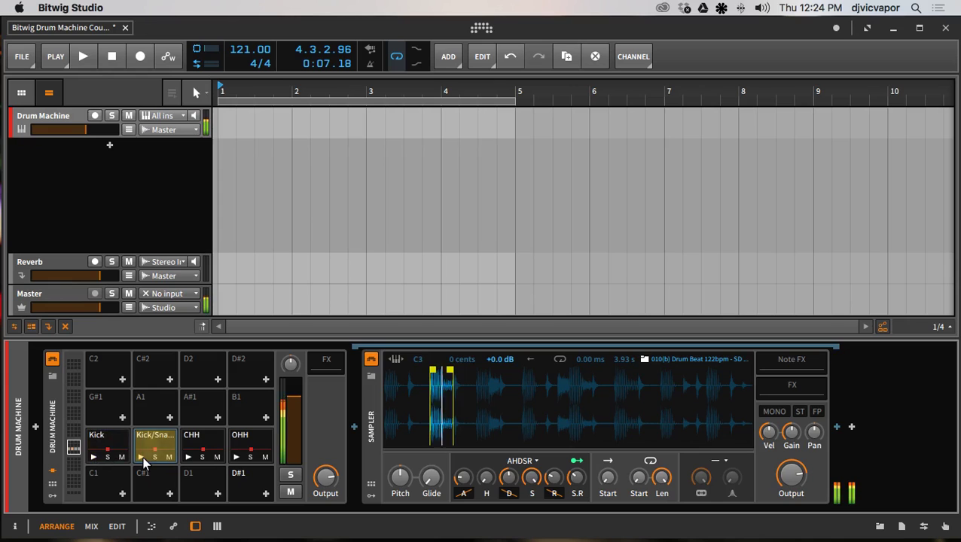
{"action": "left_click", "coordinate": [189, 457]}
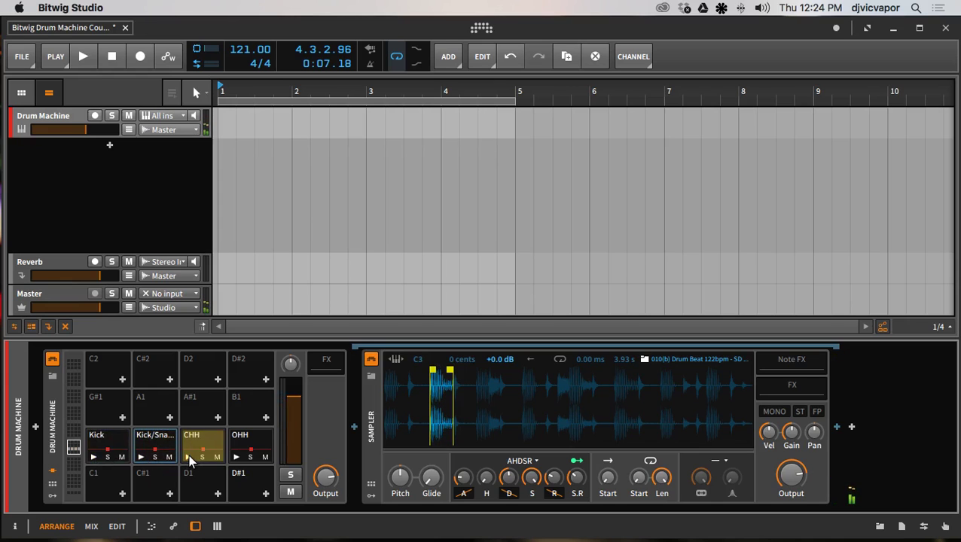
{"action": "left_click", "coordinate": [234, 457]}
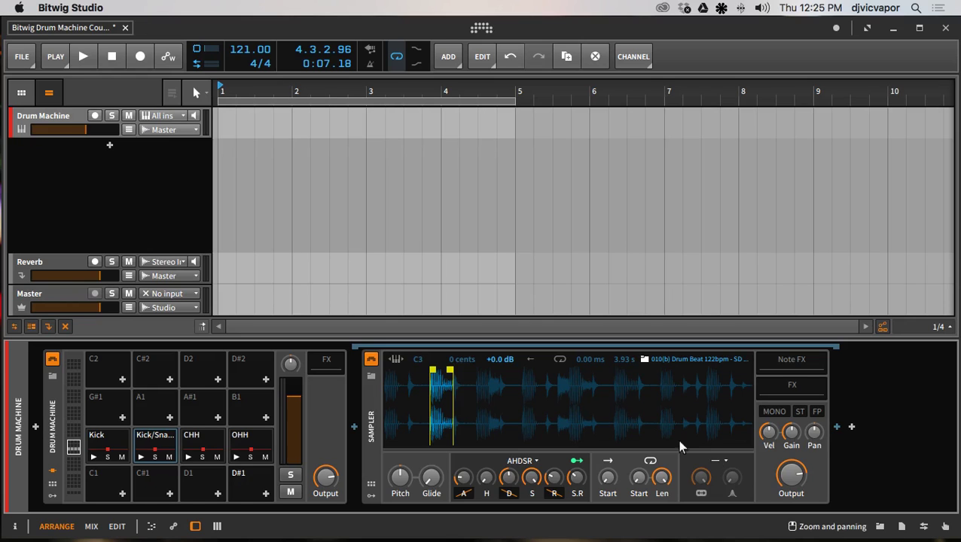
Step: Drop the 010(b) Drum Beat 122bpm loop onto a new arranger track, solo it, preview playback, and collapse the browser
{"action": "left_click", "coordinate": [879, 527]}
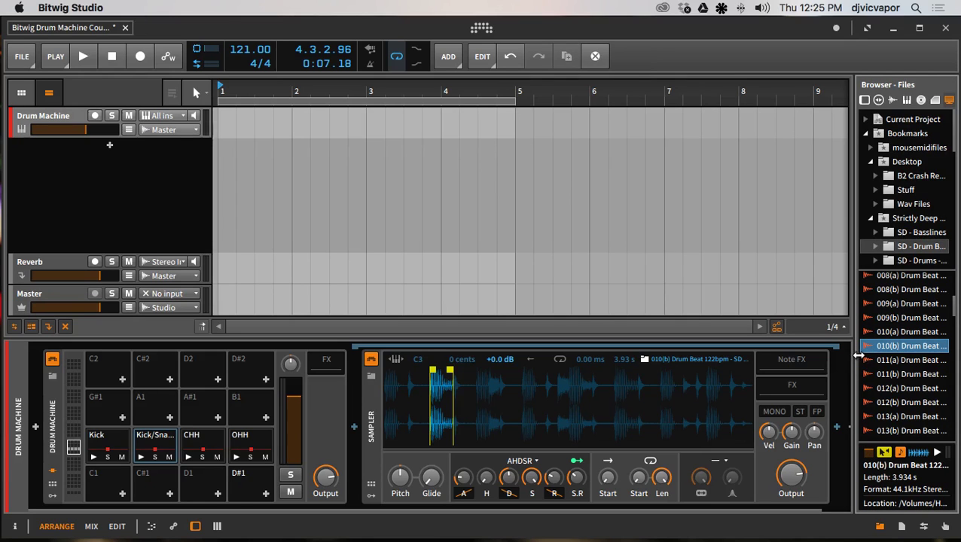
{"action": "left_click_drag", "start_coordinate": [859, 354], "coordinate": [840, 355]}
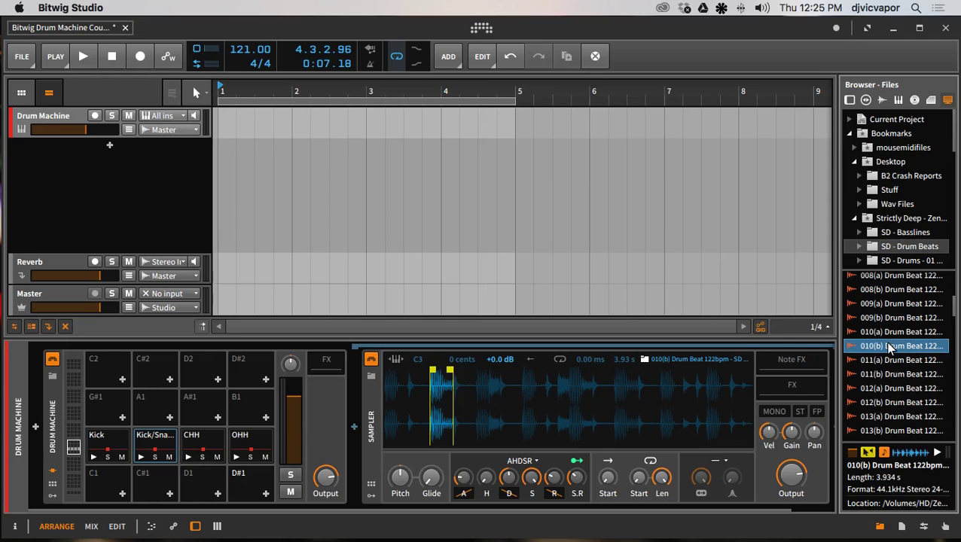
{"action": "left_click_drag", "start_coordinate": [888, 345], "coordinate": [230, 170]}
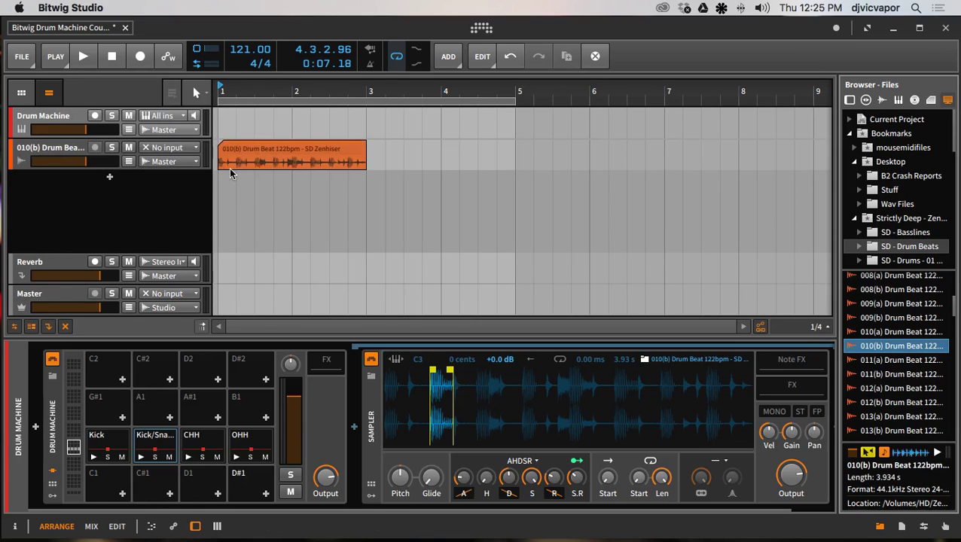
{"action": "left_click", "coordinate": [113, 147]}
{"action": "left_click", "coordinate": [80, 58]}
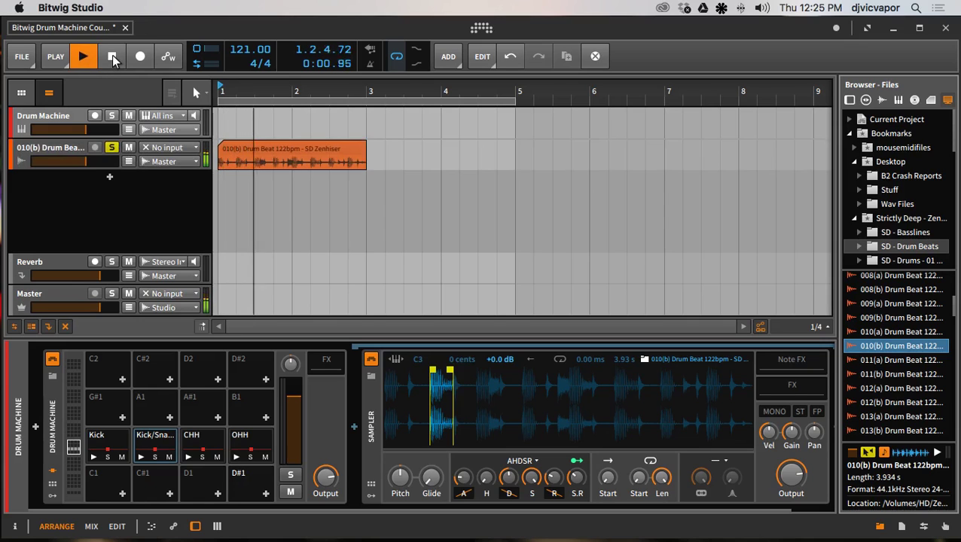
{"action": "left_click", "coordinate": [112, 58]}
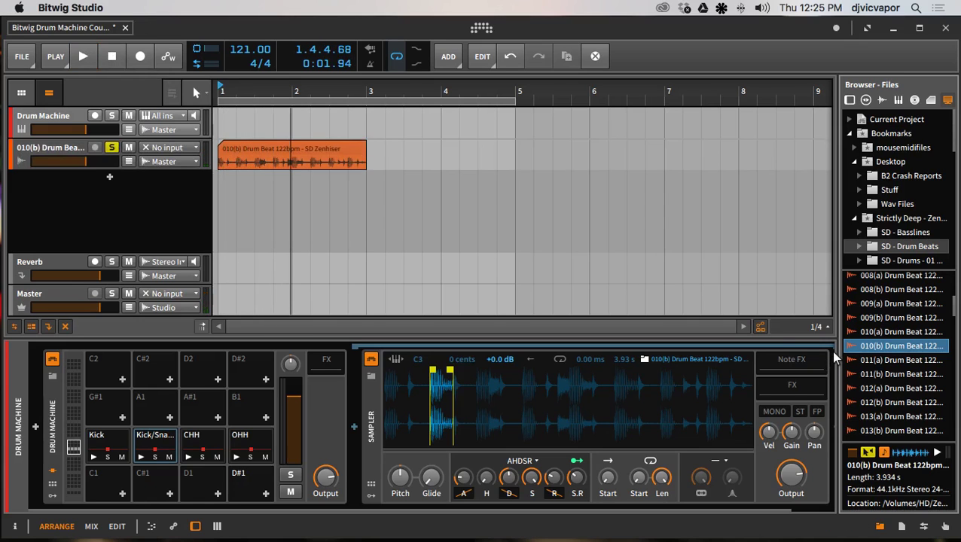
{"action": "left_click_drag", "start_coordinate": [834, 358], "coordinate": [956, 360]}
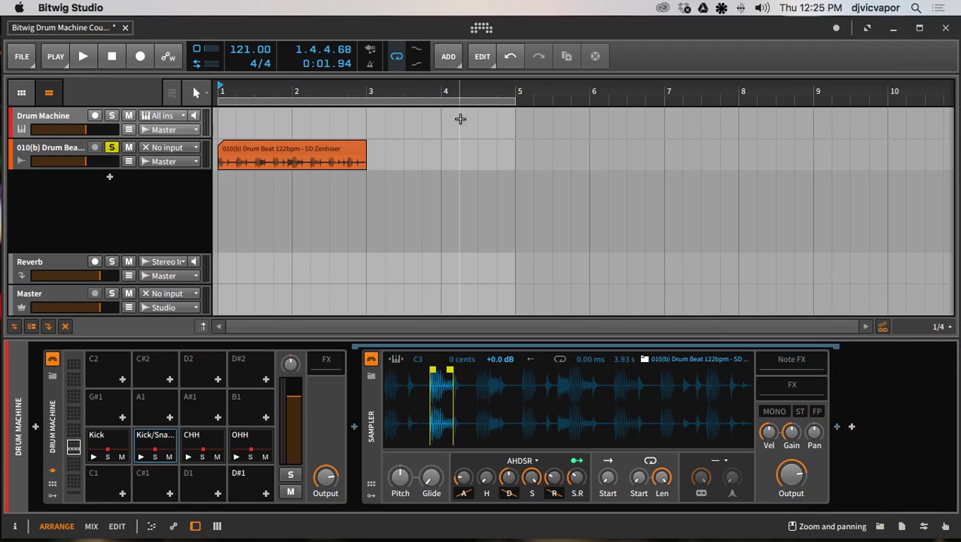
Step: End the loop at bar 3, zoom into the first beats, and set the playhead at 1.1.2.50
{"action": "left_click_drag", "start_coordinate": [515, 106], "coordinate": [367, 113]}
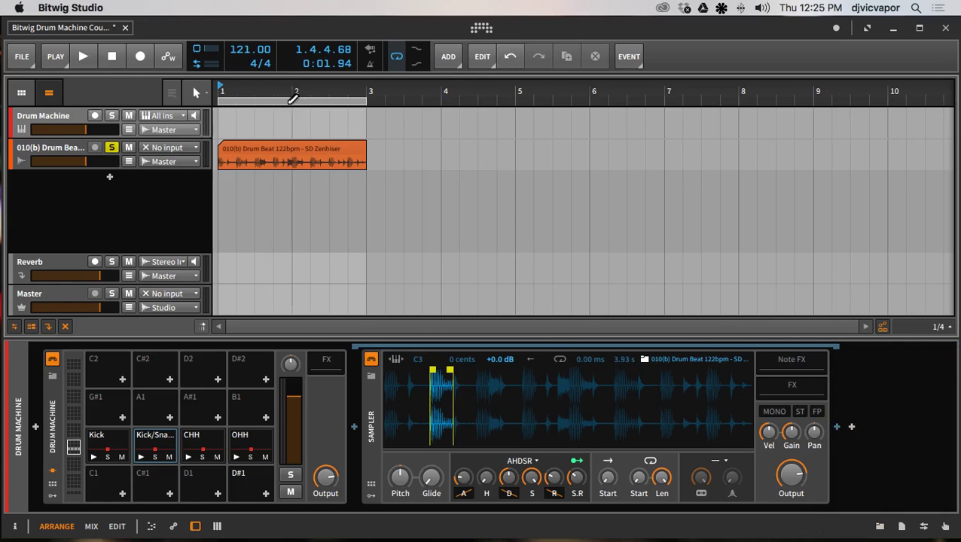
{"action": "left_click_drag", "start_coordinate": [293, 91], "coordinate": [437, 151]}
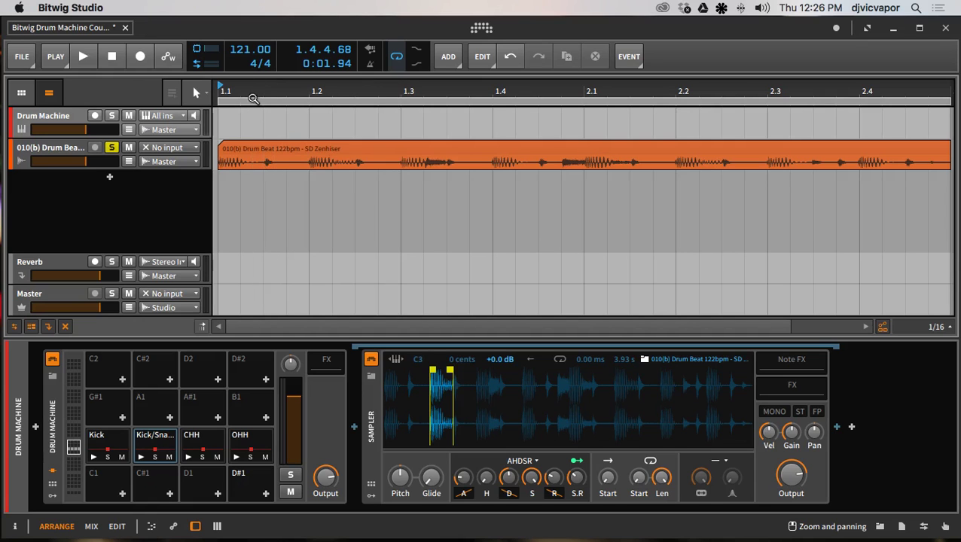
{"action": "left_click_drag", "start_coordinate": [253, 97], "coordinate": [253, 156]}
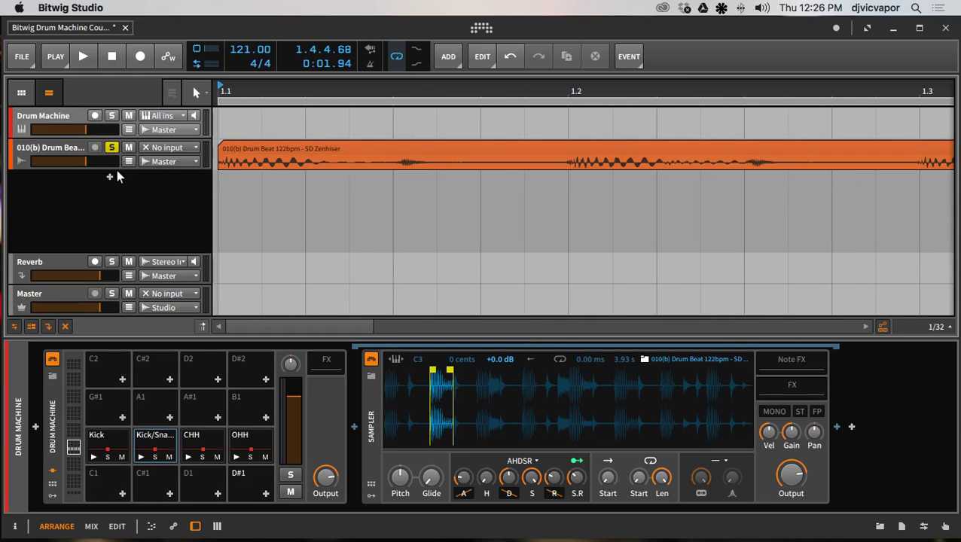
{"action": "left_click_drag", "start_coordinate": [111, 173], "coordinate": [101, 199]}
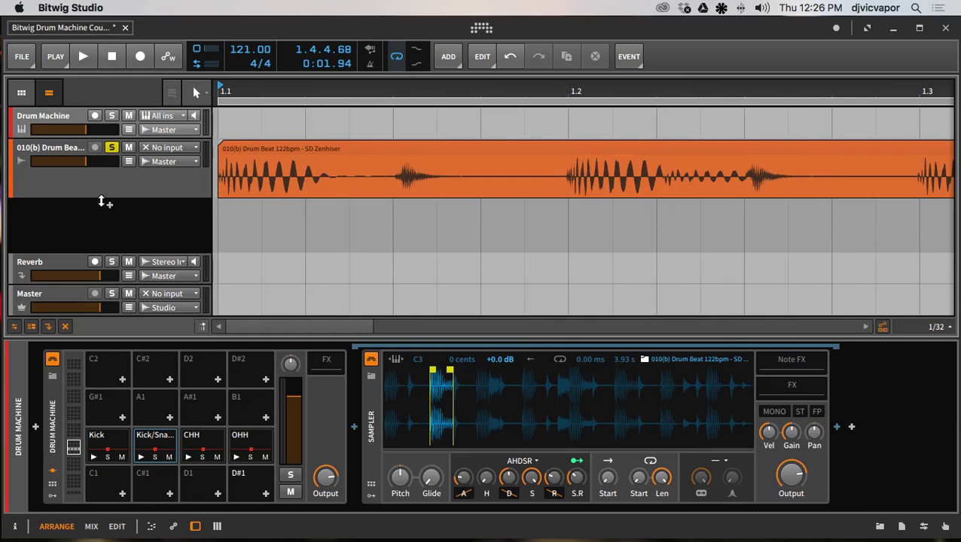
{"action": "left_click", "coordinate": [348, 185]}
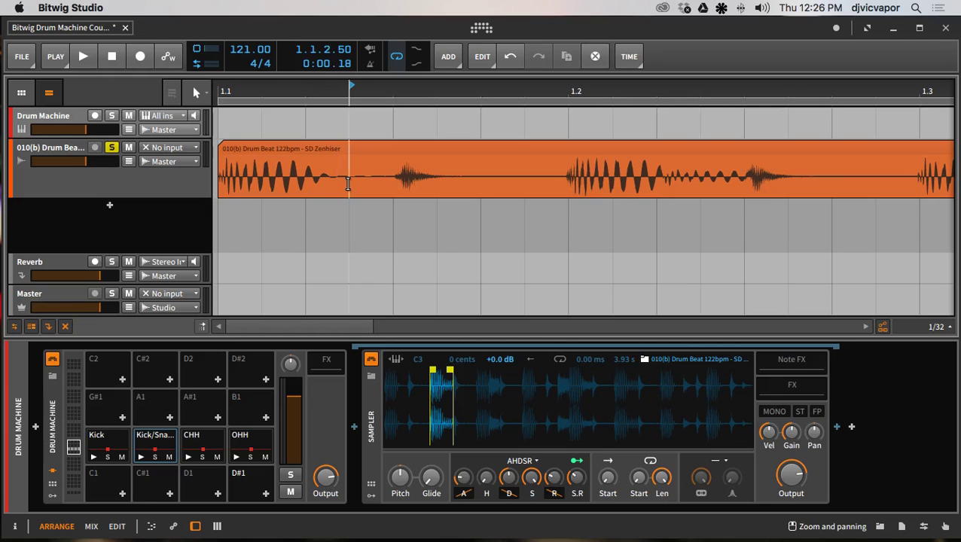
Step: Browse the clip, edit and tool menus, briefly toggling arranger automation writing on and off
{"action": "right_click", "coordinate": [347, 185]}
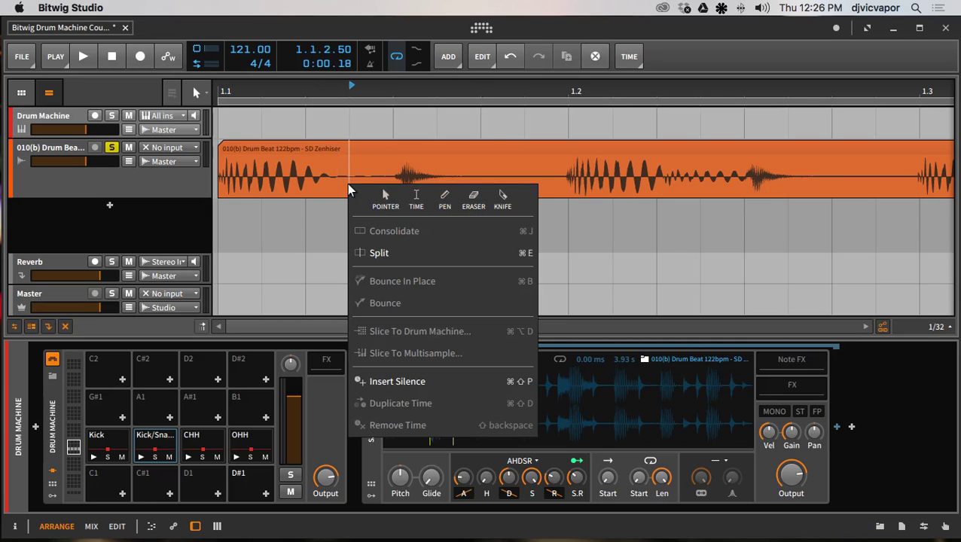
{"action": "left_click", "coordinate": [484, 62]}
{"action": "left_click", "coordinate": [485, 62]}
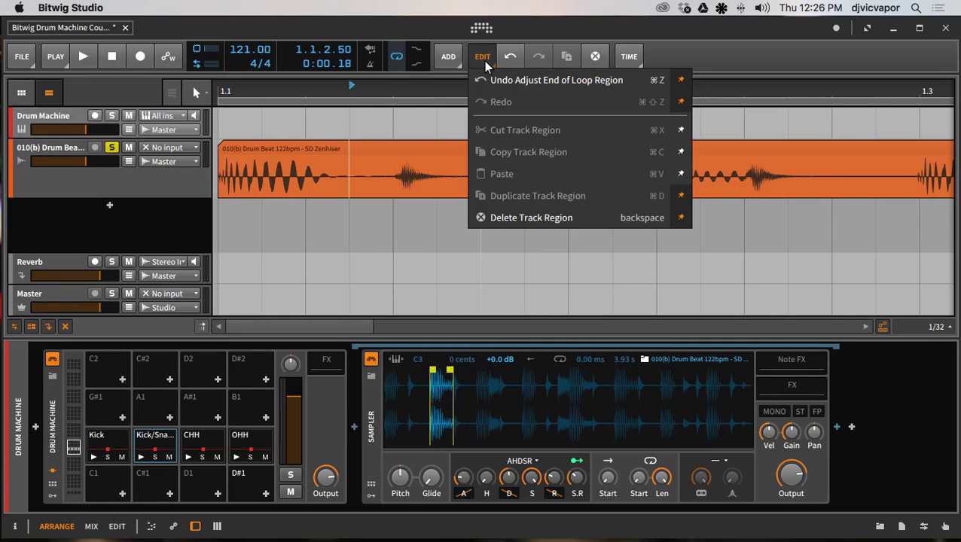
{"action": "left_click", "coordinate": [292, 87]}
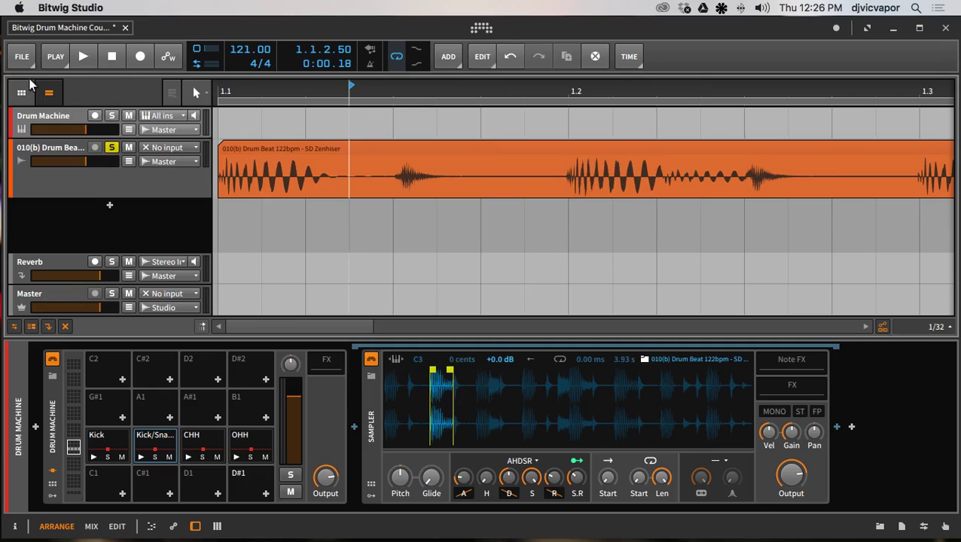
{"action": "left_click", "coordinate": [55, 59]}
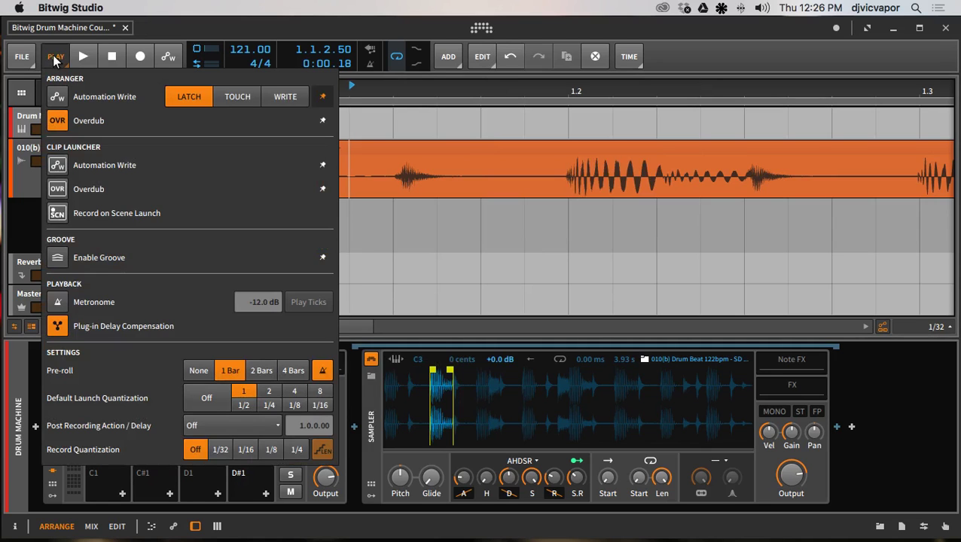
{"action": "left_click", "coordinate": [54, 59]}
{"action": "left_click", "coordinate": [168, 57]}
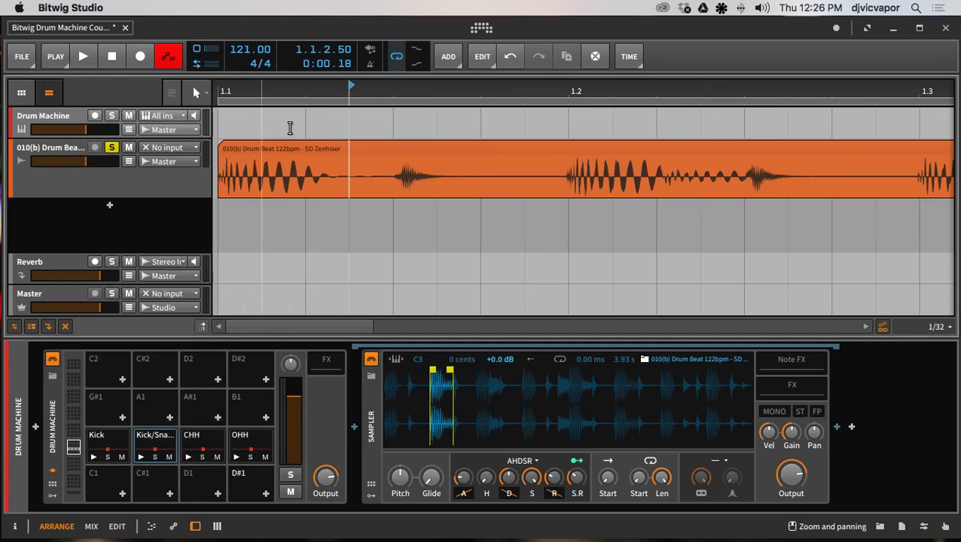
{"action": "left_click", "coordinate": [165, 61]}
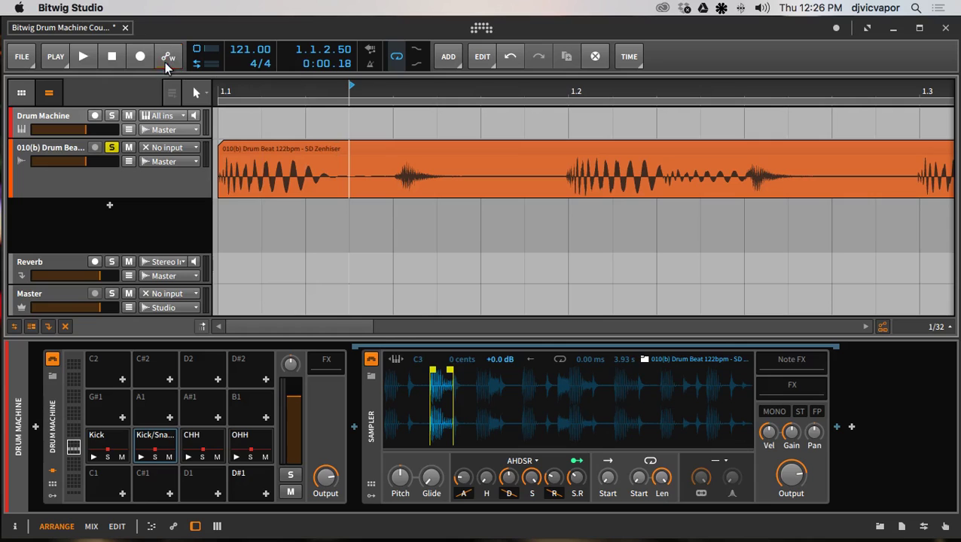
{"action": "left_click", "coordinate": [195, 93]}
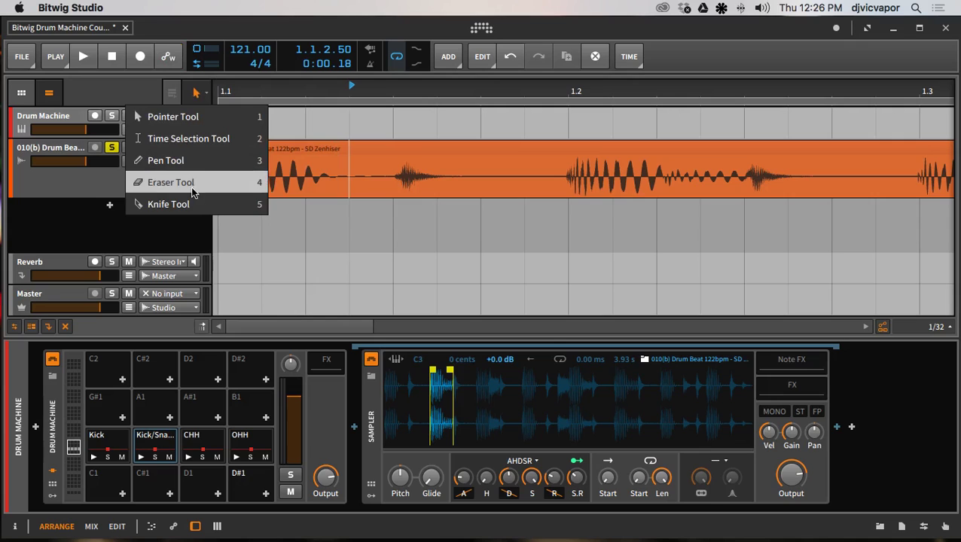
{"action": "left_click", "coordinate": [196, 91]}
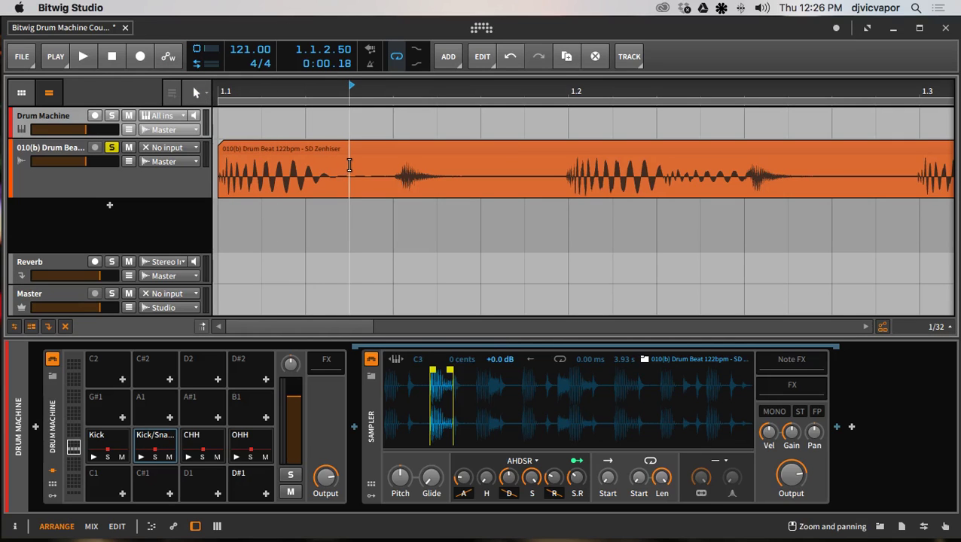
Step: Cut the drum loop clip at 1.1.2.50 with the Knife, then return to the Pointer Tool
{"action": "right_click", "coordinate": [349, 164]}
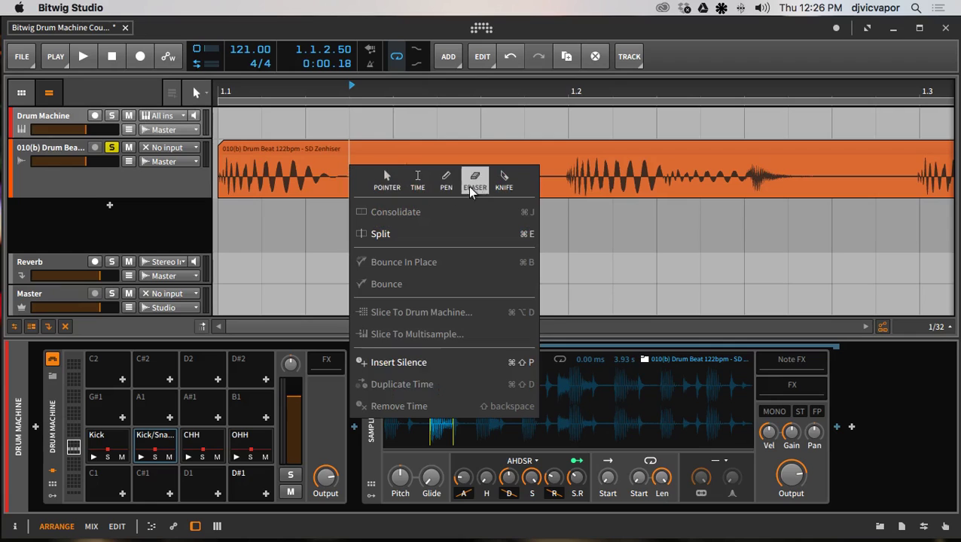
{"action": "left_click", "coordinate": [504, 185]}
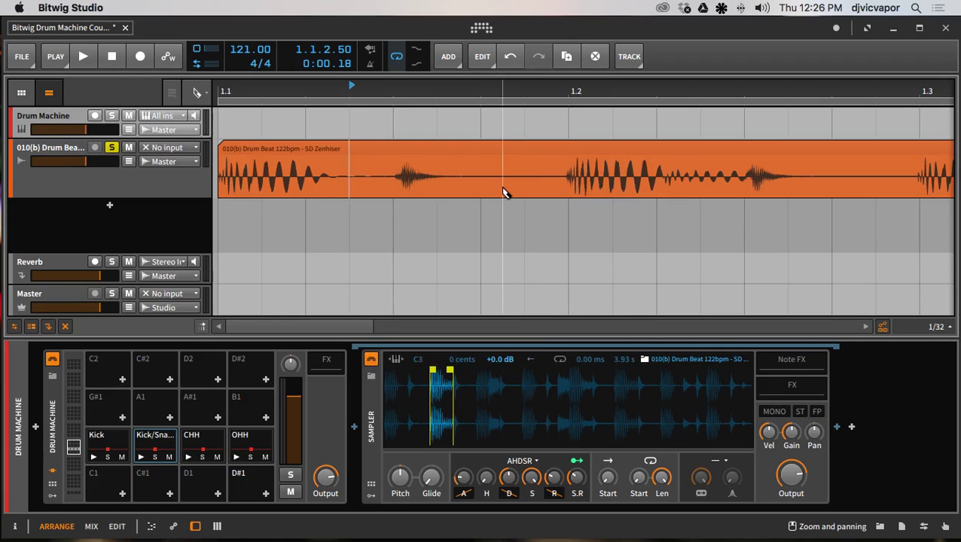
{"action": "left_click", "coordinate": [350, 166]}
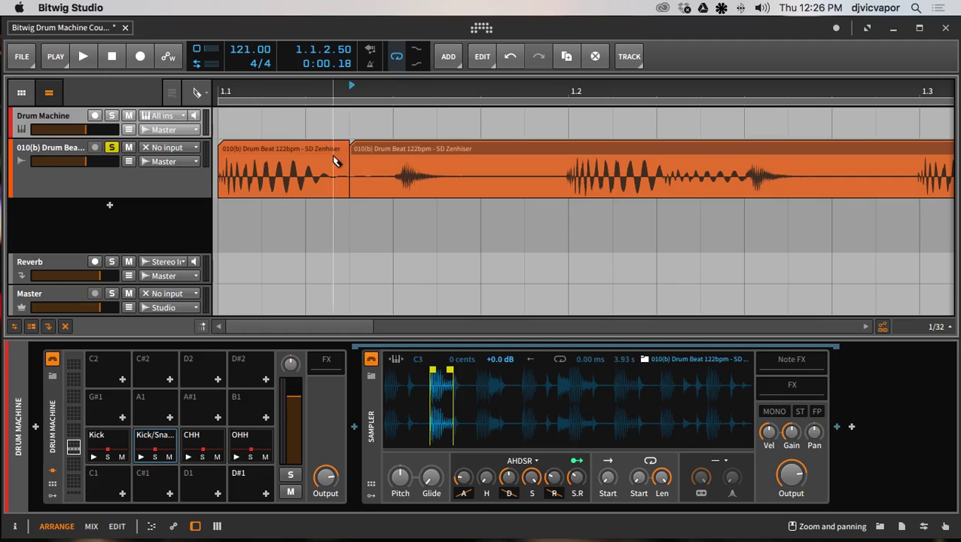
{"action": "left_click", "coordinate": [195, 92]}
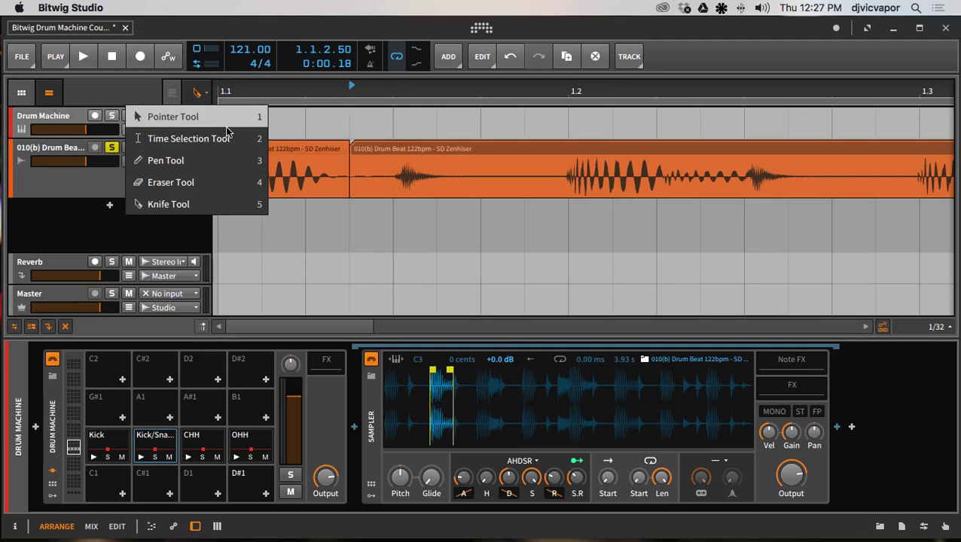
{"action": "left_click", "coordinate": [221, 119]}
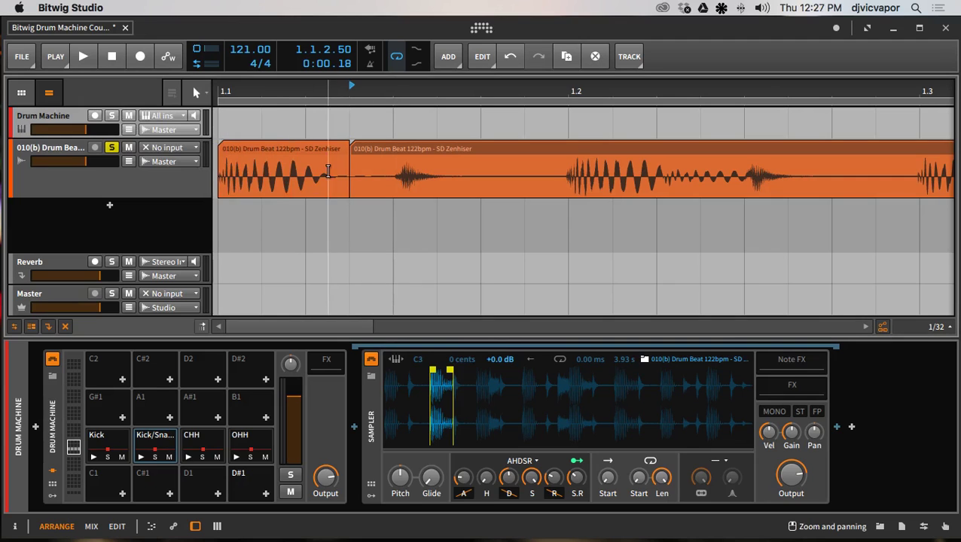
Step: Drag the first short clip onto pad G#1, slicing at Audio Event with Bounce and Slice kept
{"action": "left_click", "coordinate": [282, 151]}
{"action": "left_click_drag", "start_coordinate": [171, 354], "coordinate": [111, 400]}
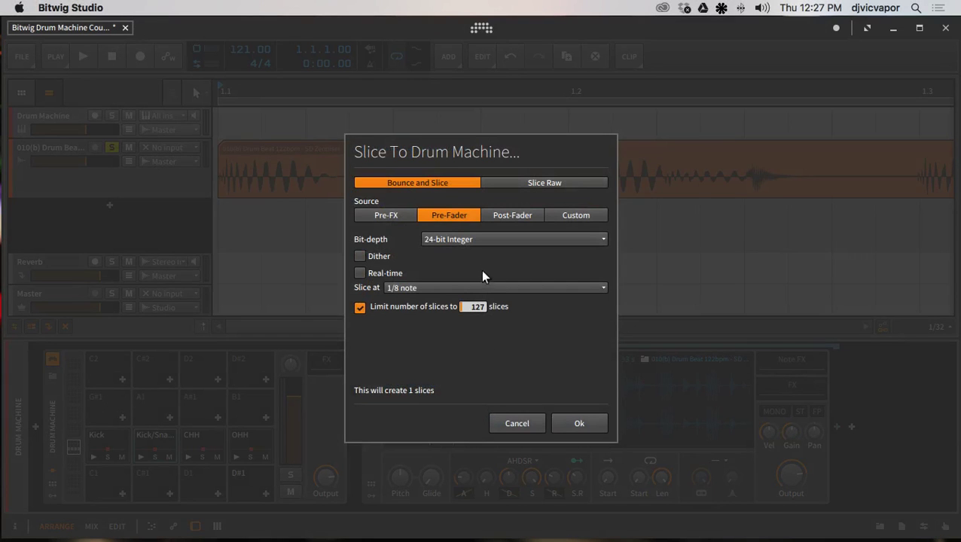
{"action": "left_click", "coordinate": [523, 423]}
{"action": "left_click", "coordinate": [398, 286]}
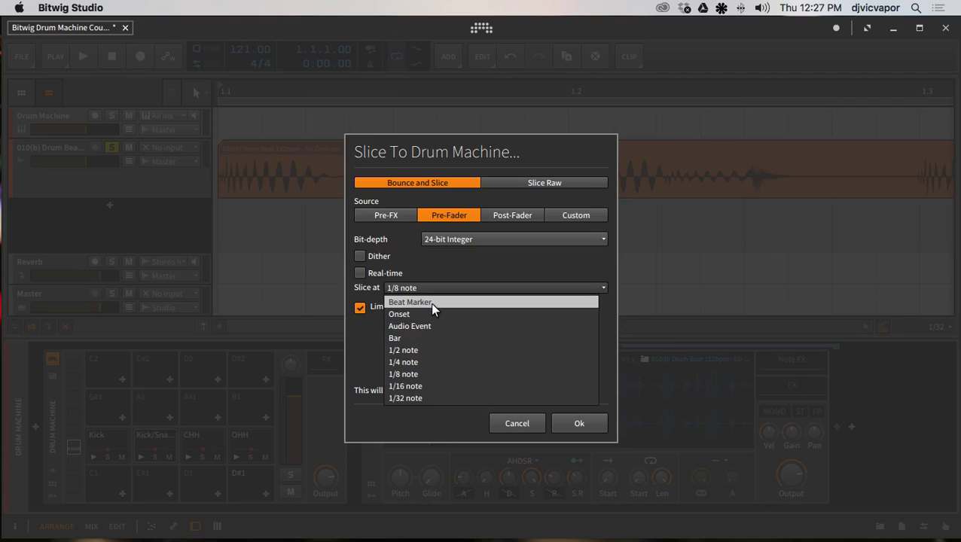
{"action": "left_click", "coordinate": [432, 325]}
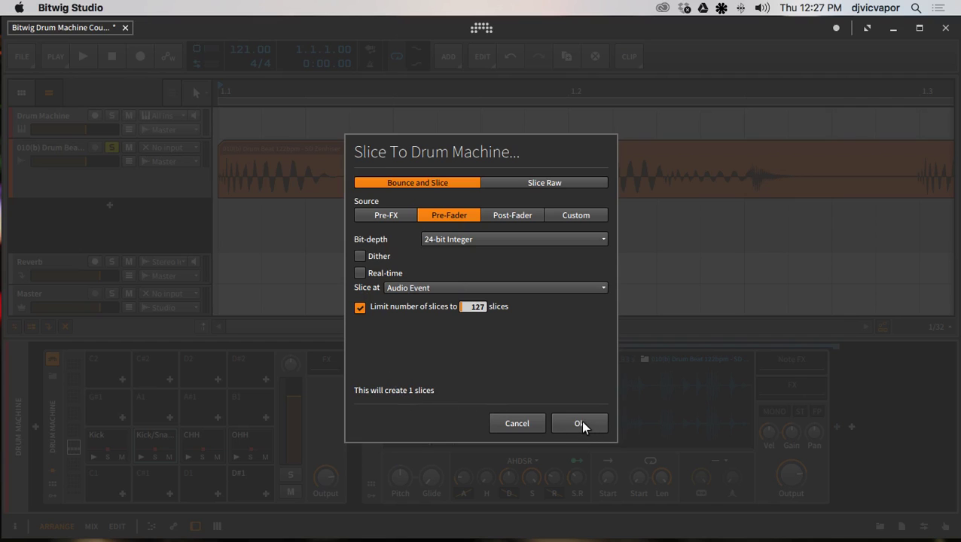
{"action": "left_click", "coordinate": [528, 183]}
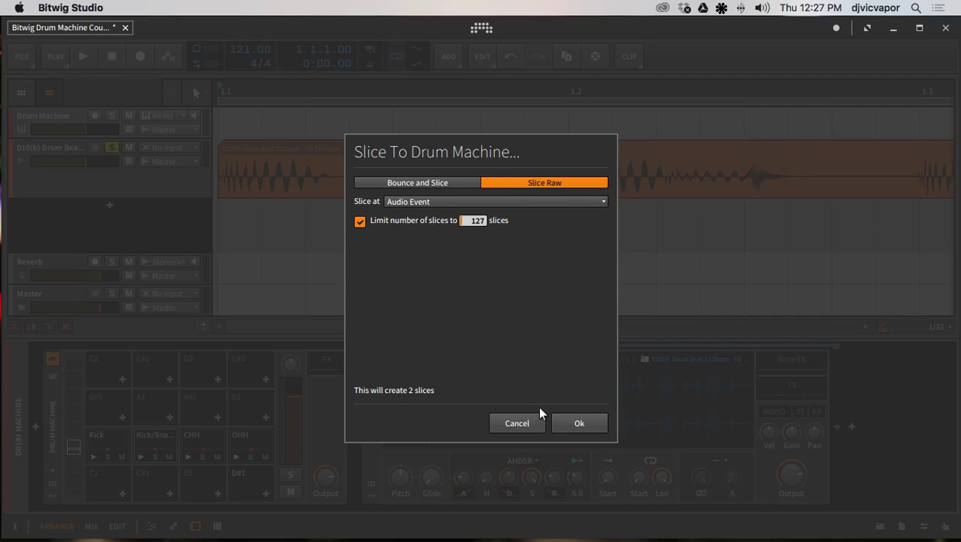
{"action": "left_click", "coordinate": [445, 184]}
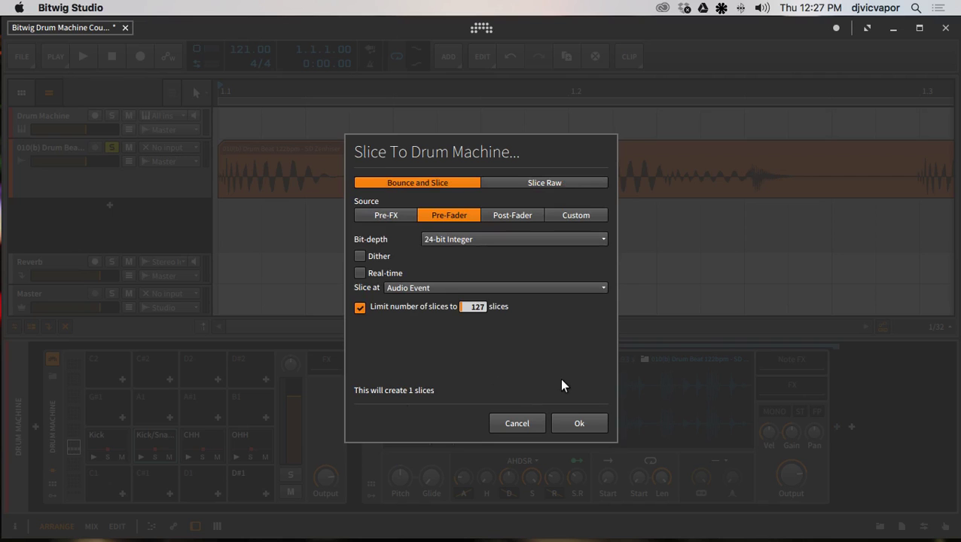
{"action": "left_click", "coordinate": [578, 421]}
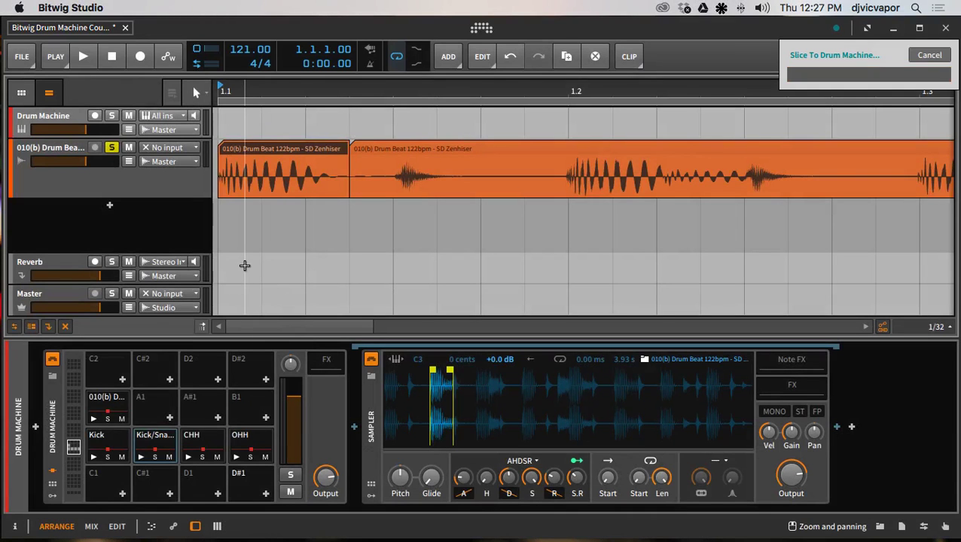
Step: Solo the Drum Machine track and audition the new 010(b) sample on pad G#1
{"action": "left_click", "coordinate": [93, 419]}
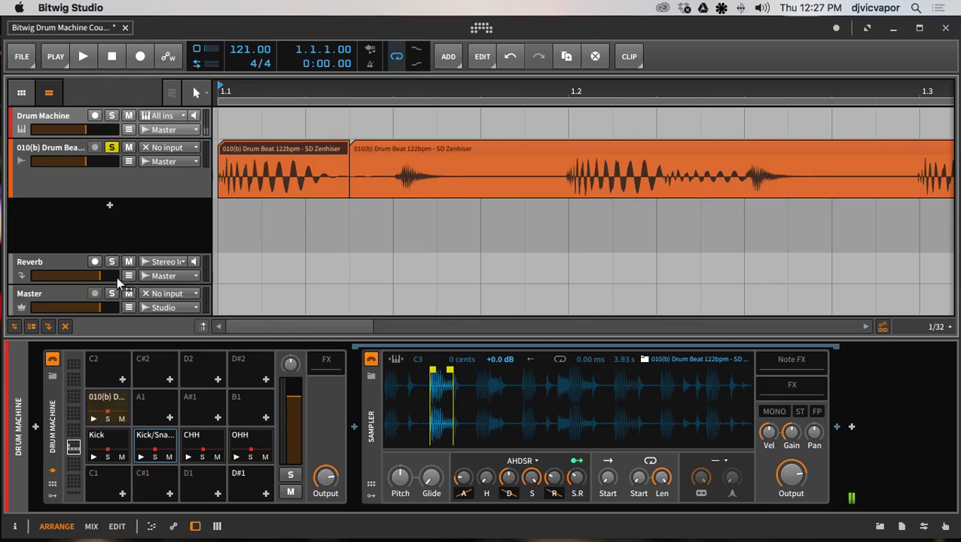
{"action": "left_click", "coordinate": [112, 115]}
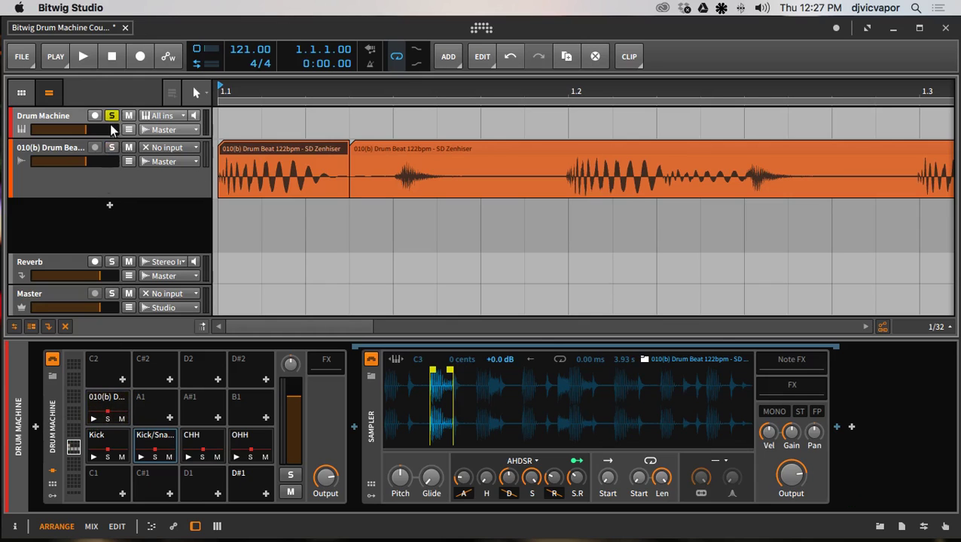
{"action": "left_click", "coordinate": [94, 419]}
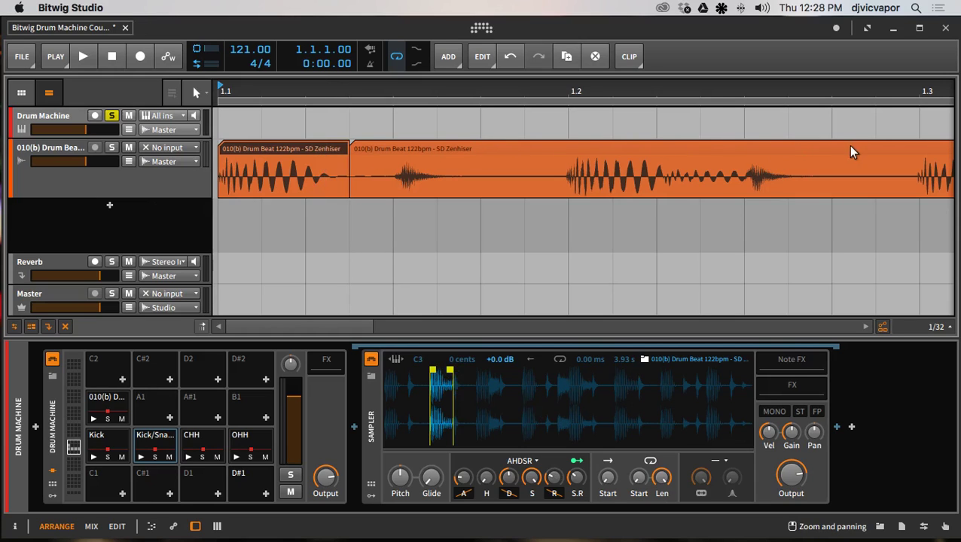
Step: Clear the 010(b) sample from pad G#1 and delete the 010(b) drum-loop audio track
{"action": "left_click", "coordinate": [109, 403]}
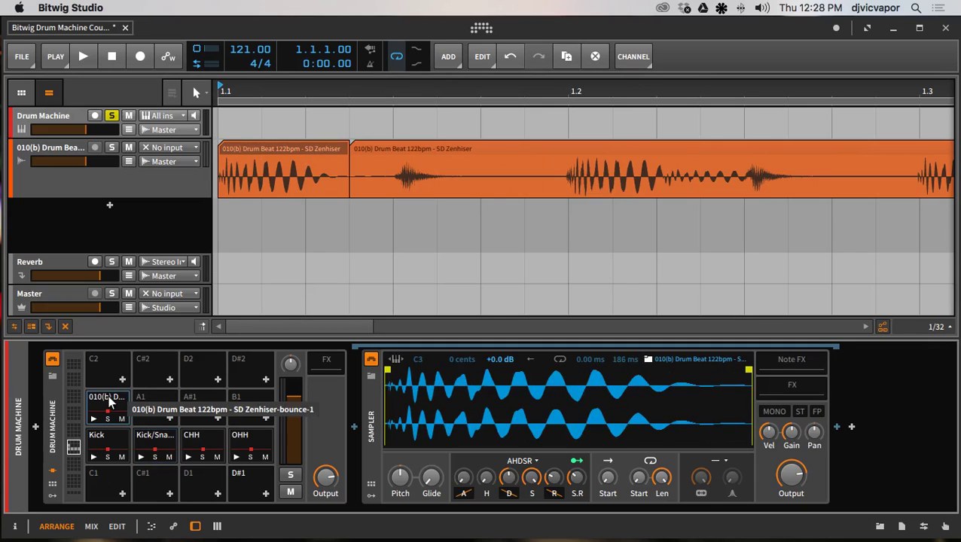
{"action": "key", "text": "Delete"}
{"action": "left_click", "coordinate": [64, 147]}
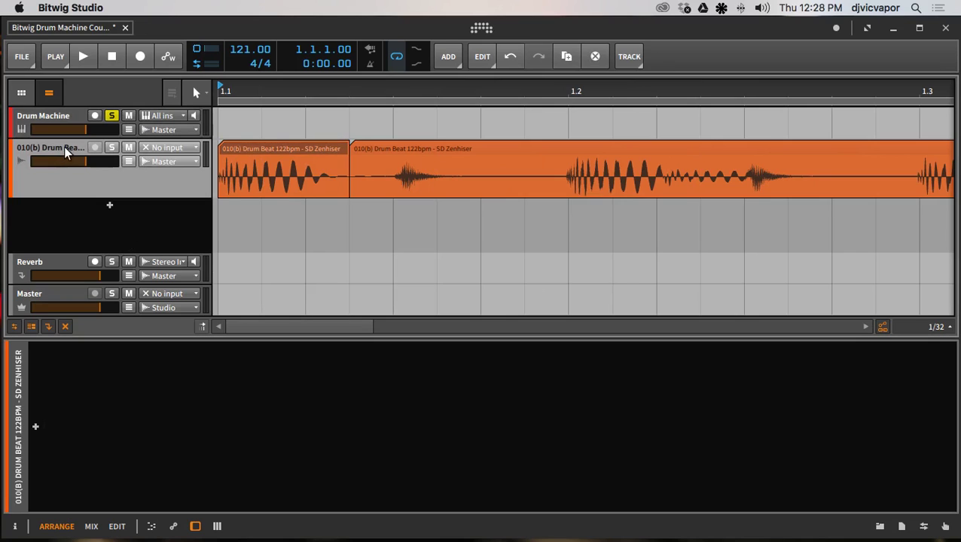
{"action": "key", "text": "Delete"}
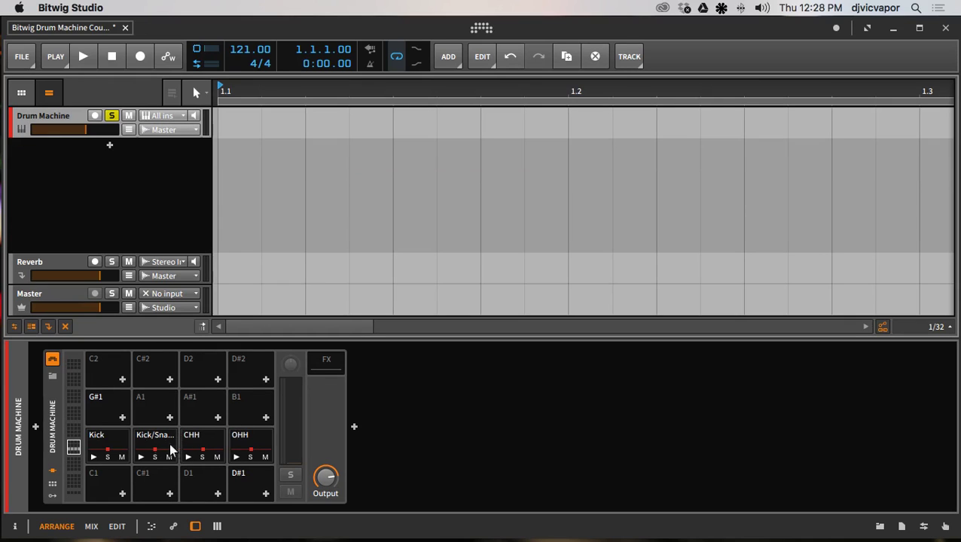
Step: Create an empty clip on the Drum Machine track
{"action": "double_click", "coordinate": [226, 126]}
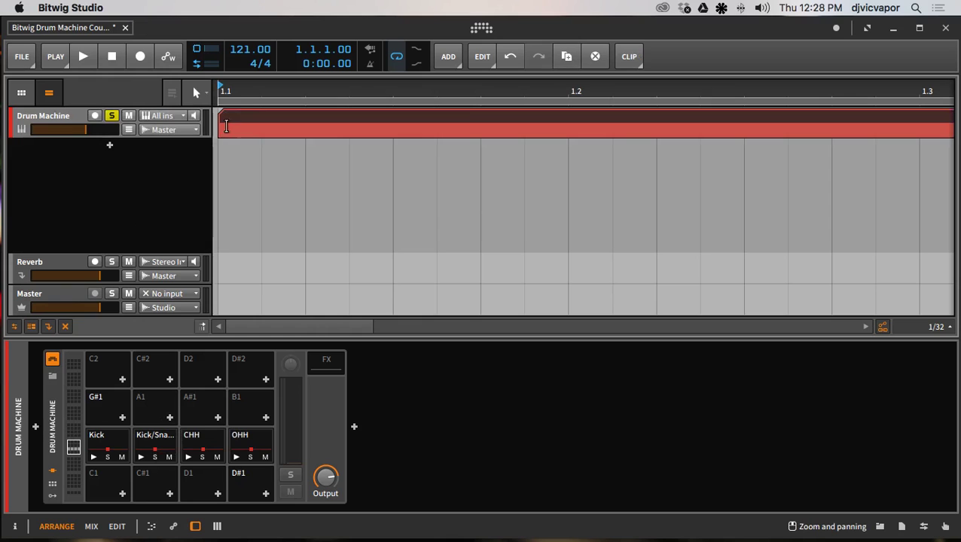
{"action": "left_click", "coordinate": [112, 115]}
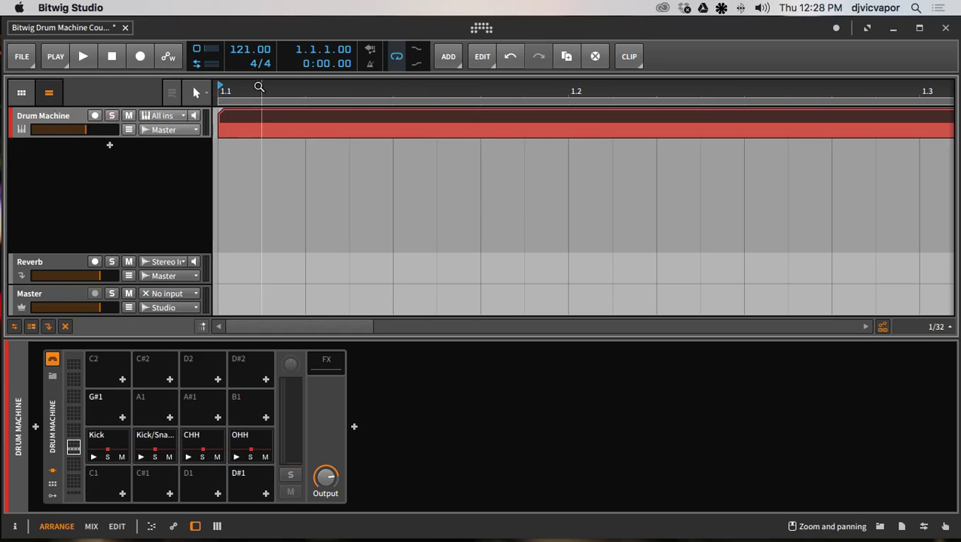
{"action": "scroll", "coordinate": [256, 106], "scroll_direction": "down", "scroll_amount": 5}
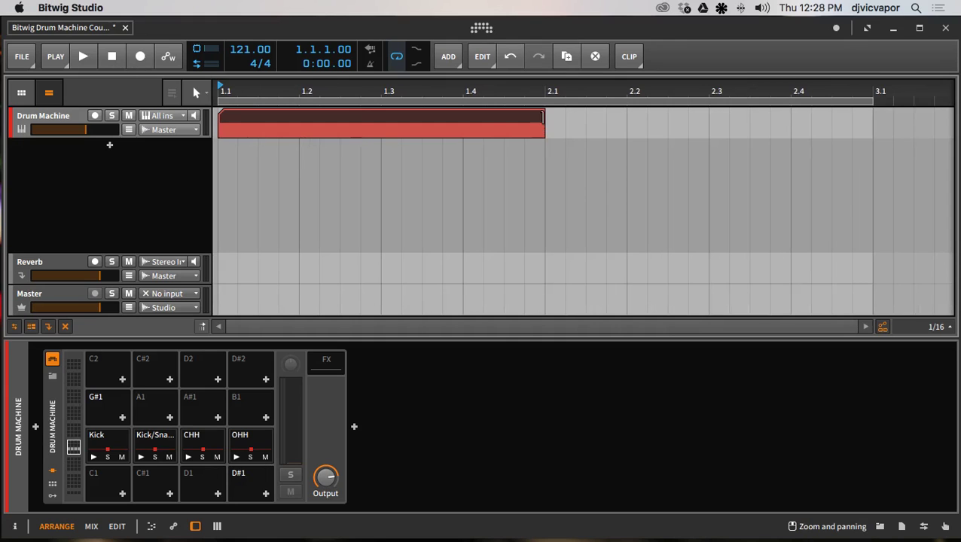
Step: Shorten the loop from 3.1 to 2.1, audition it, and open the clip in the drum editor
{"action": "left_click", "coordinate": [869, 103]}
{"action": "left_click_drag", "start_coordinate": [869, 103], "coordinate": [547, 103]}
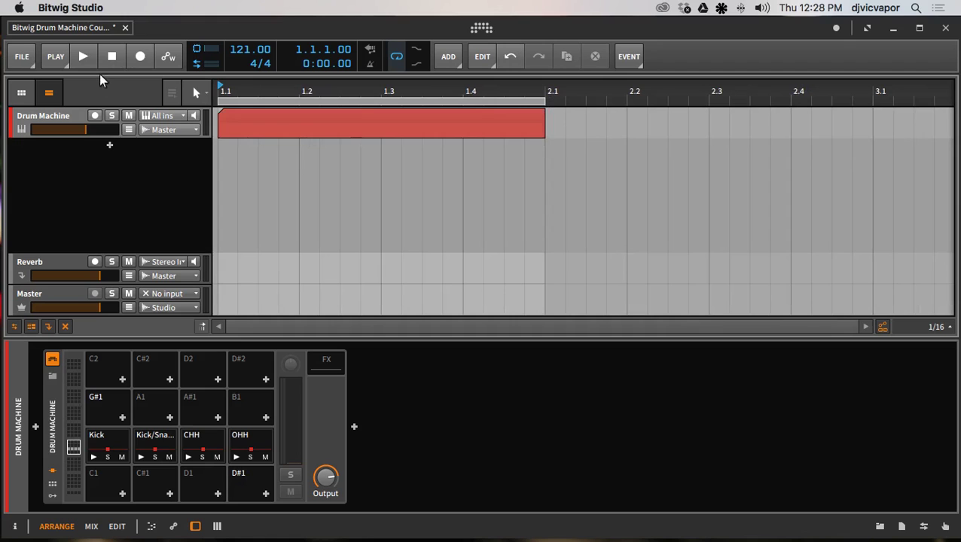
{"action": "left_click", "coordinate": [83, 58]}
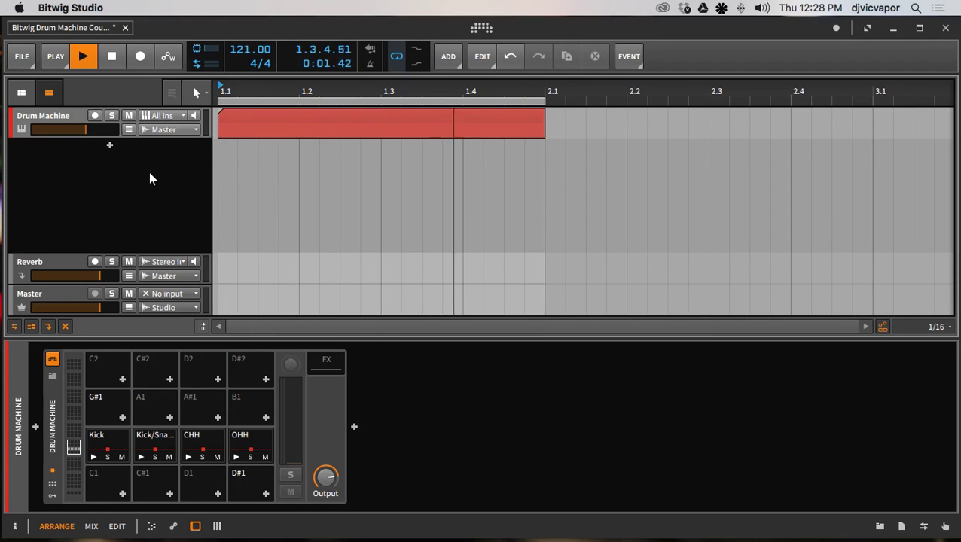
{"action": "left_click", "coordinate": [111, 58]}
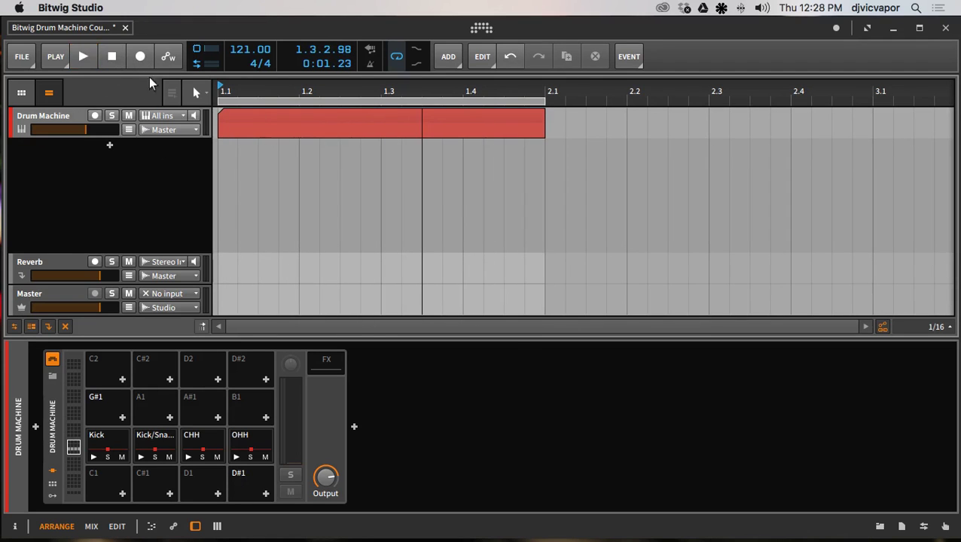
{"action": "double_click", "coordinate": [262, 123]}
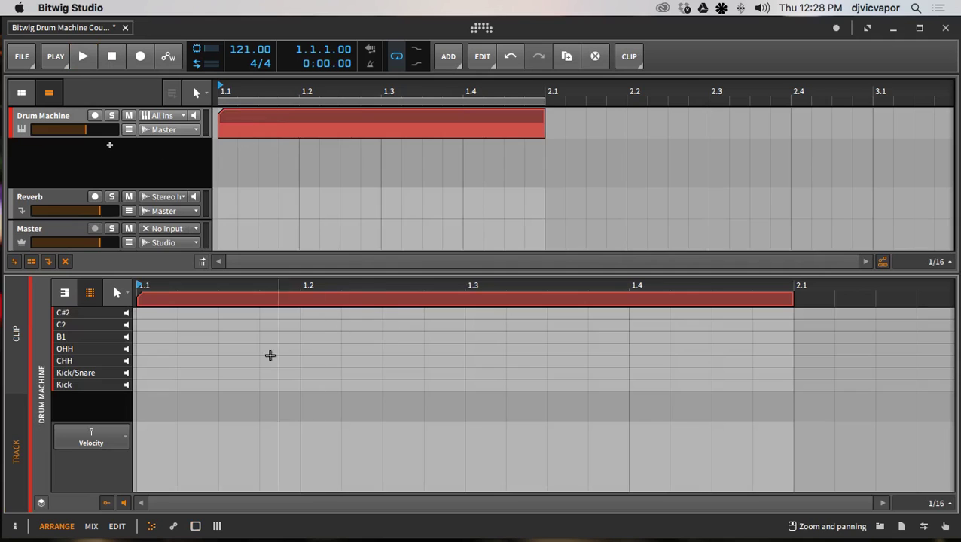
Step: Fold to filled pad lanes, add a half-beat Kick on beat 1, and hide velocity
{"action": "left_click", "coordinate": [73, 295]}
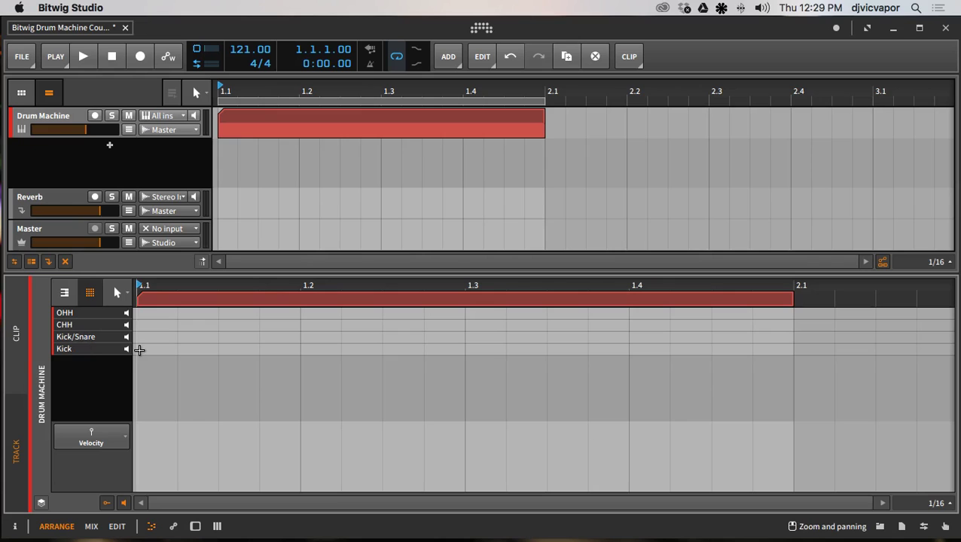
{"action": "left_click_drag", "start_coordinate": [139, 350], "coordinate": [790, 350]}
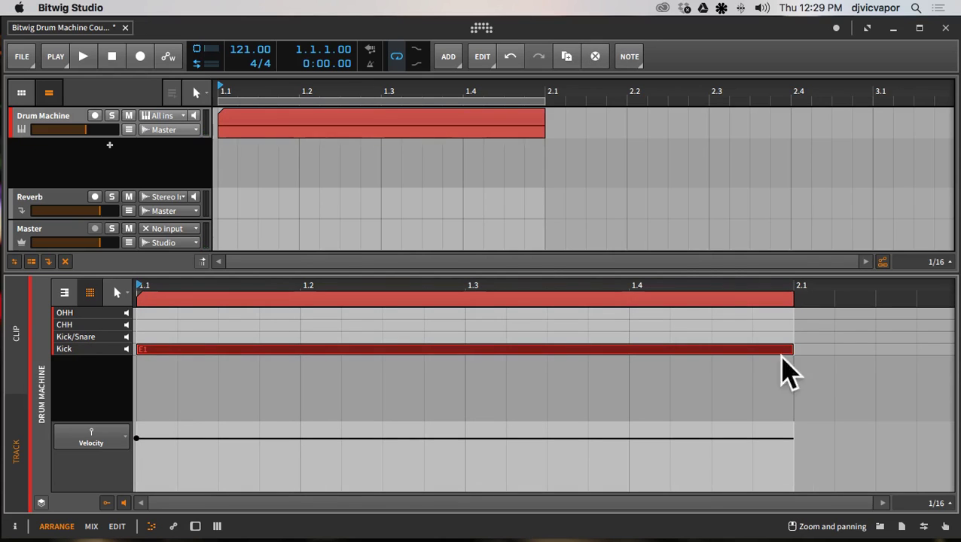
{"action": "left_click_drag", "start_coordinate": [787, 354], "coordinate": [219, 375]}
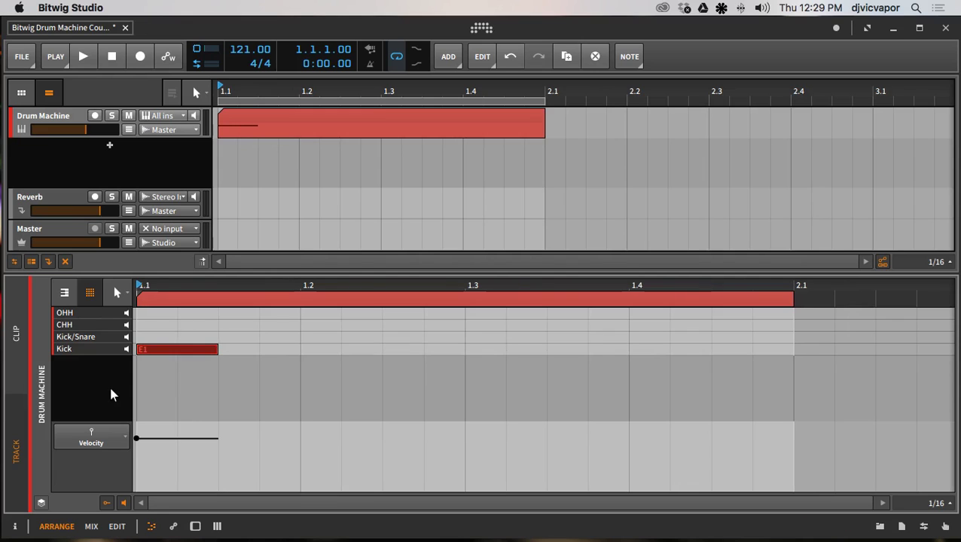
{"action": "left_click", "coordinate": [106, 502]}
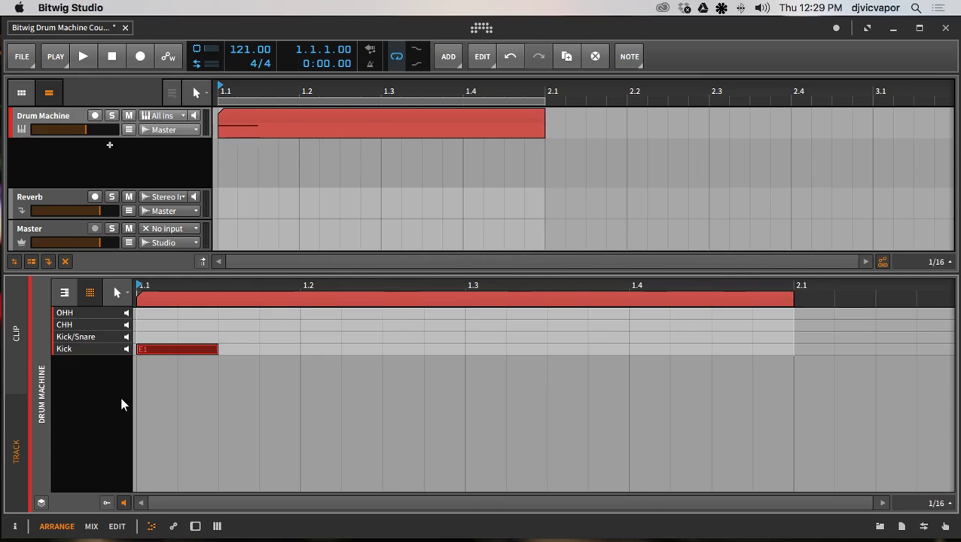
Step: Add closed hi-hats after beats 1 and 2, a Kick/Snare on beat 2, and a Kick on beat 3
{"action": "double_click", "coordinate": [225, 327]}
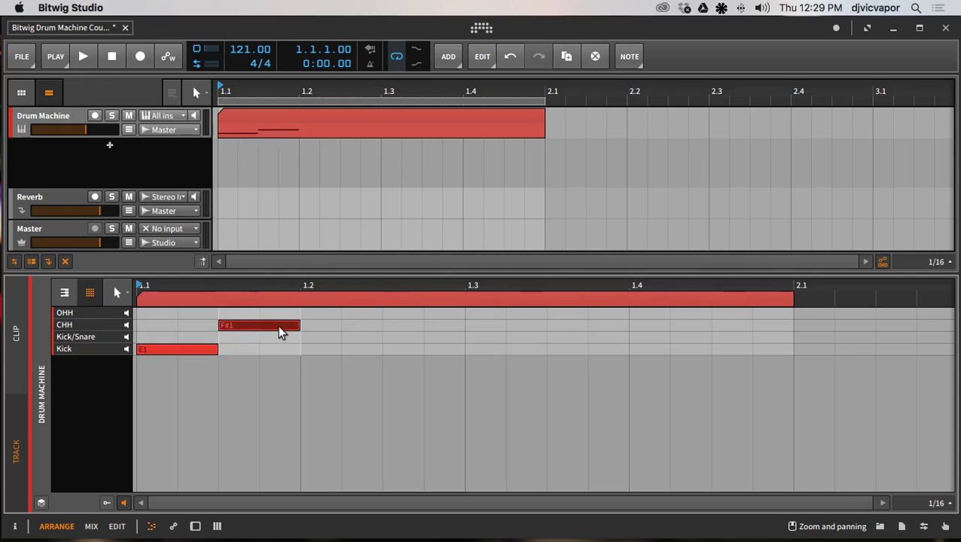
{"action": "double_click", "coordinate": [314, 339]}
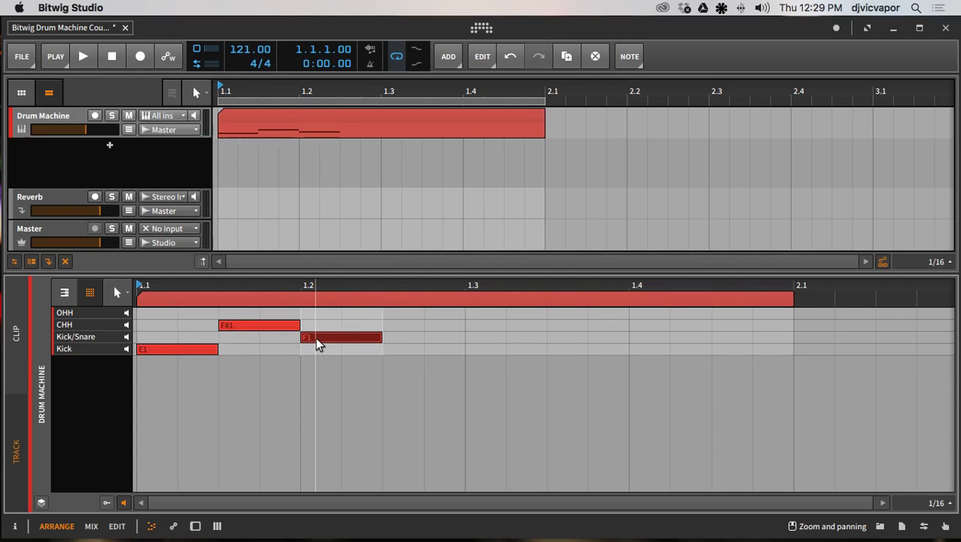
{"action": "double_click", "coordinate": [401, 326]}
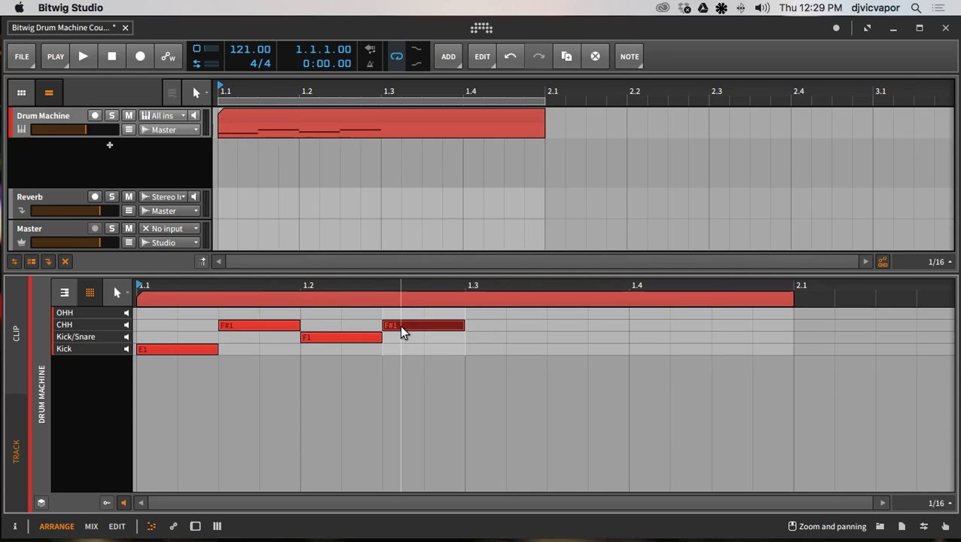
{"action": "left_click", "coordinate": [480, 349]}
{"action": "double_click", "coordinate": [482, 349]}
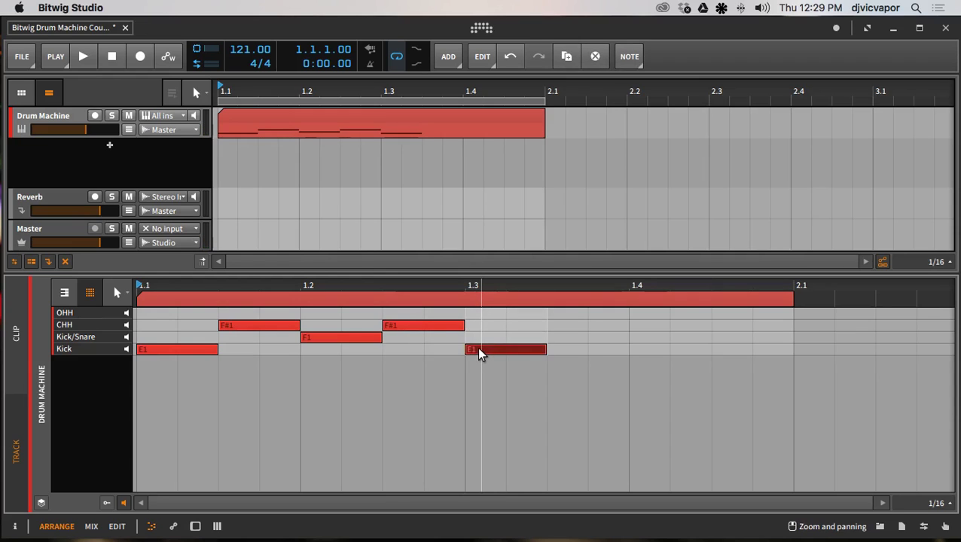
Step: Add a Kick/Snare on beat 4, a shortened closed hi-hat after it, and an open hi-hat ending
{"action": "left_click", "coordinate": [640, 338]}
{"action": "double_click", "coordinate": [640, 338]}
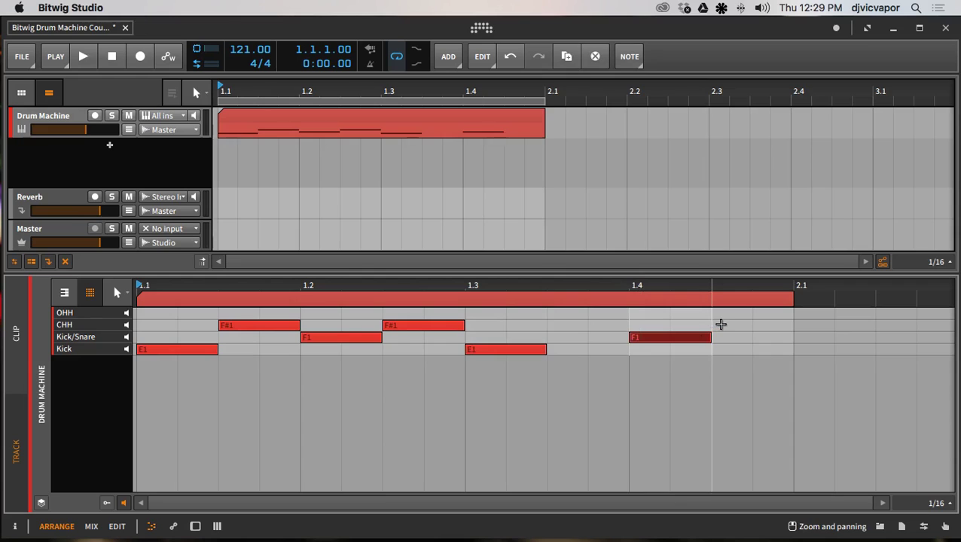
{"action": "double_click", "coordinate": [720, 325]}
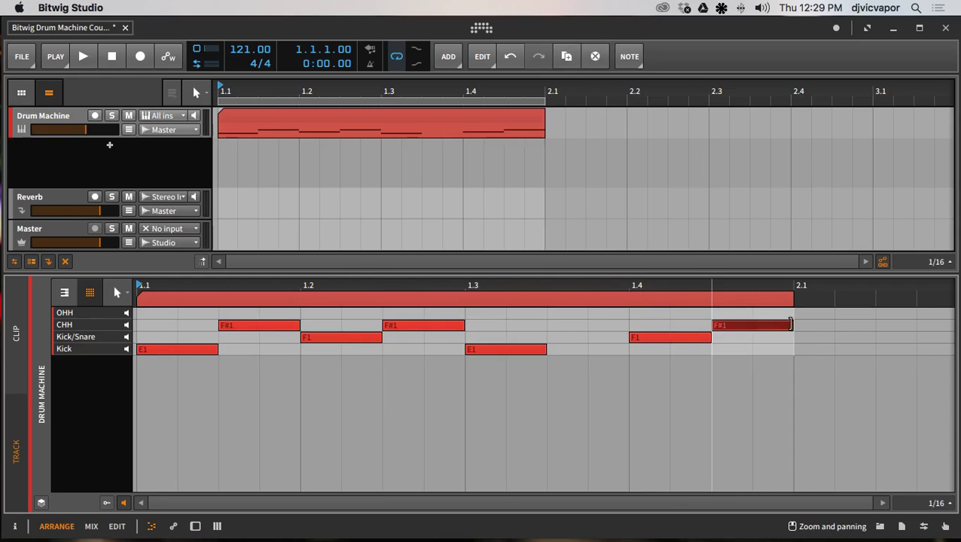
{"action": "left_click_drag", "start_coordinate": [789, 326], "coordinate": [752, 327]}
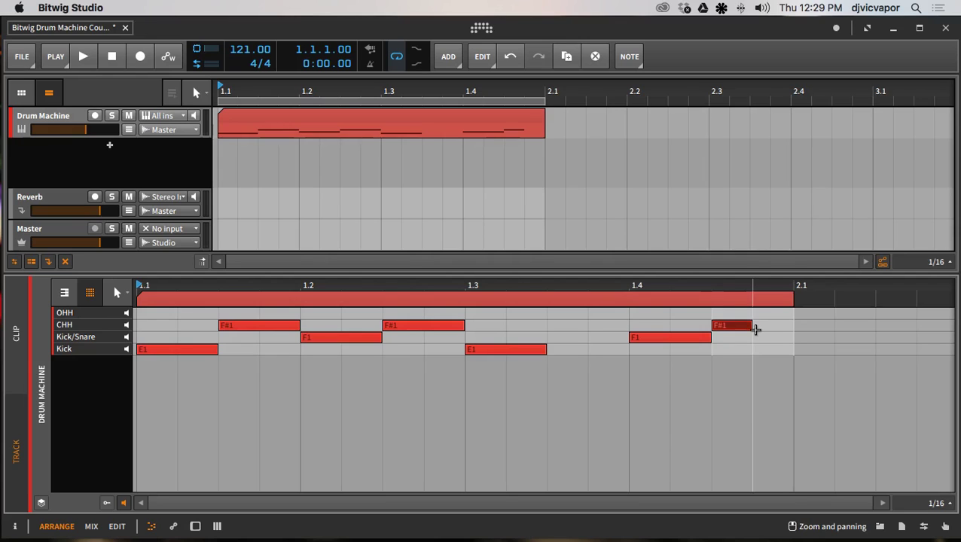
{"action": "left_click", "coordinate": [766, 312]}
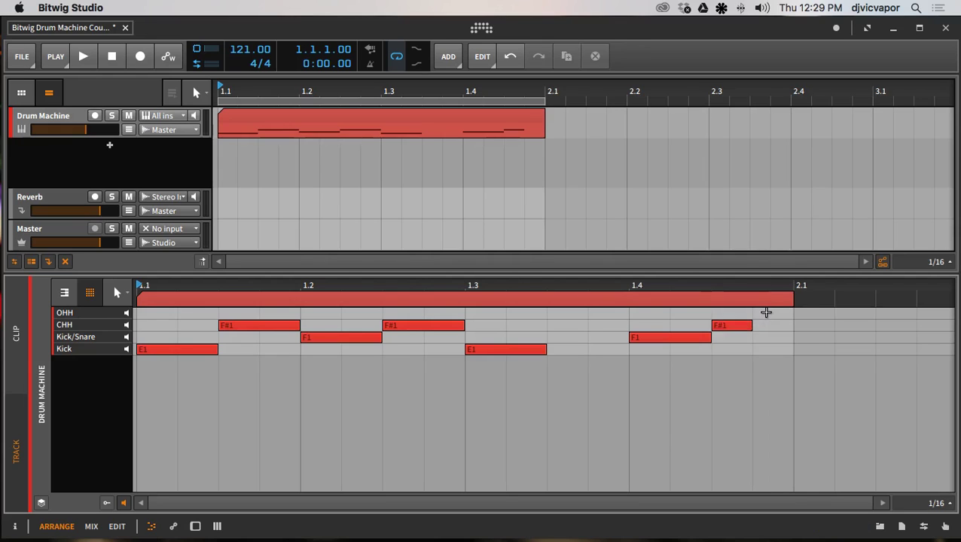
{"action": "double_click", "coordinate": [765, 312]}
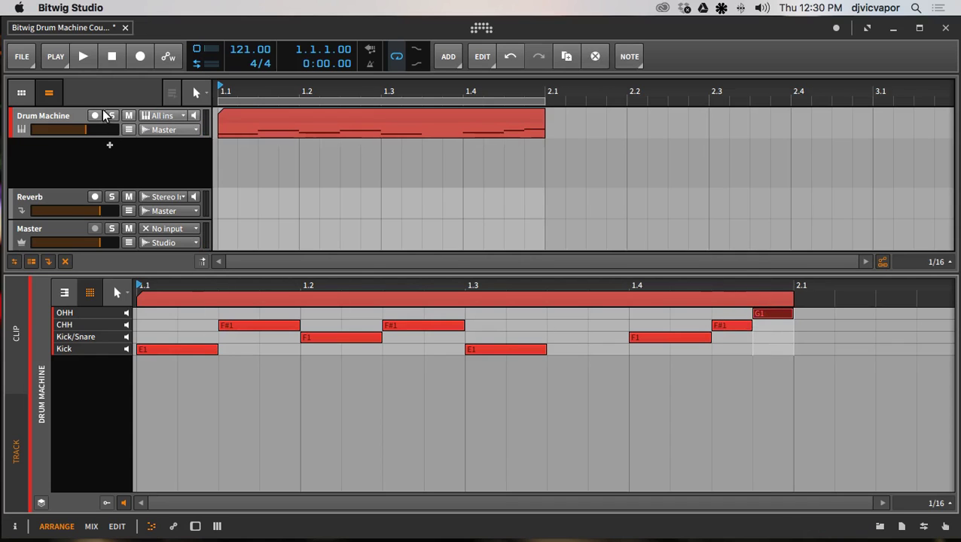
Step: Play the one-bar beat, stop it with the spacebar, and return to the Drum Machine pad grid
{"action": "left_click", "coordinate": [85, 57]}
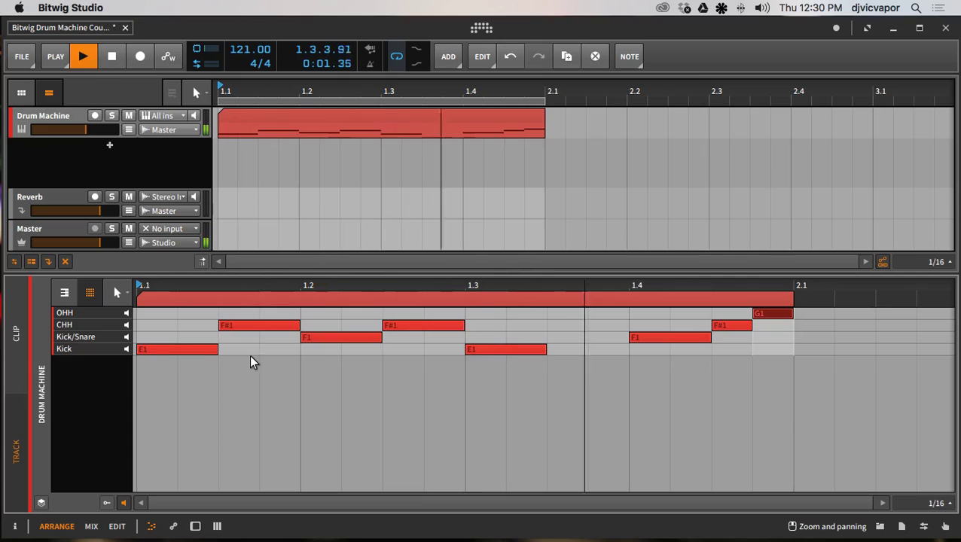
{"action": "left_click", "coordinate": [559, 317]}
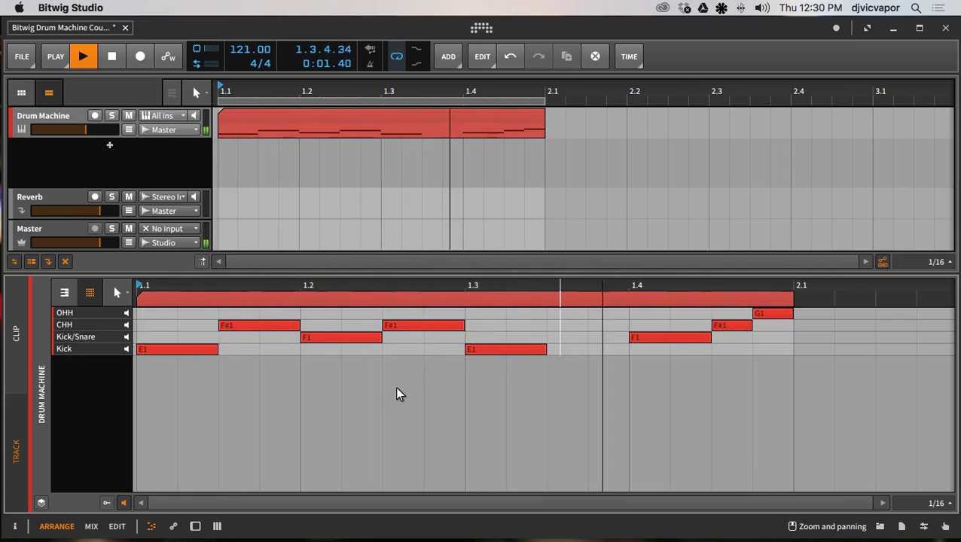
{"action": "key", "text": "space"}
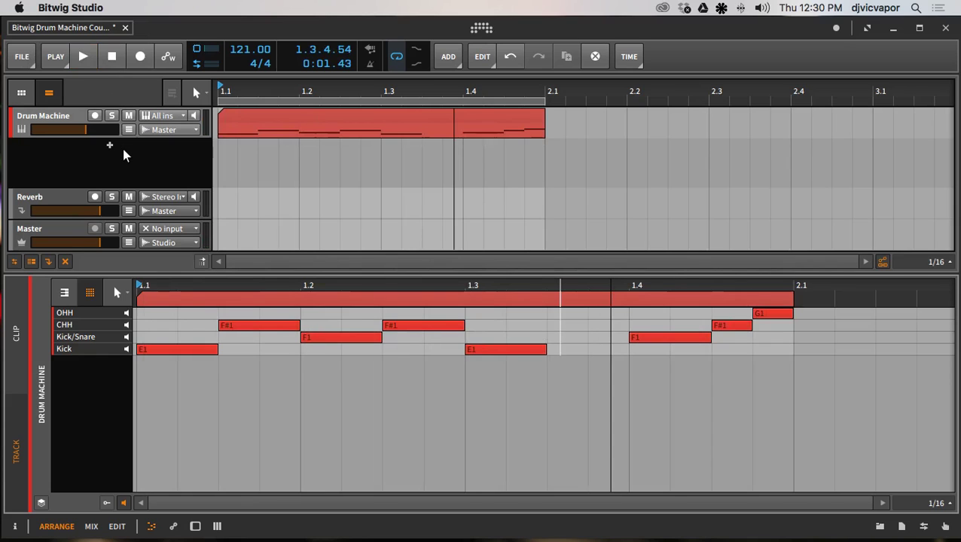
{"action": "left_click", "coordinate": [73, 117]}
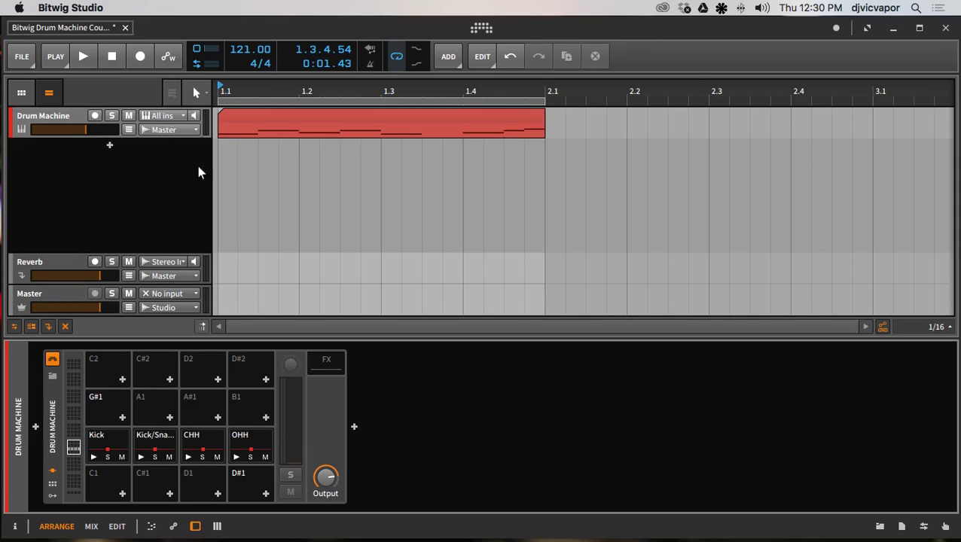
{"action": "double_click", "coordinate": [286, 113]}
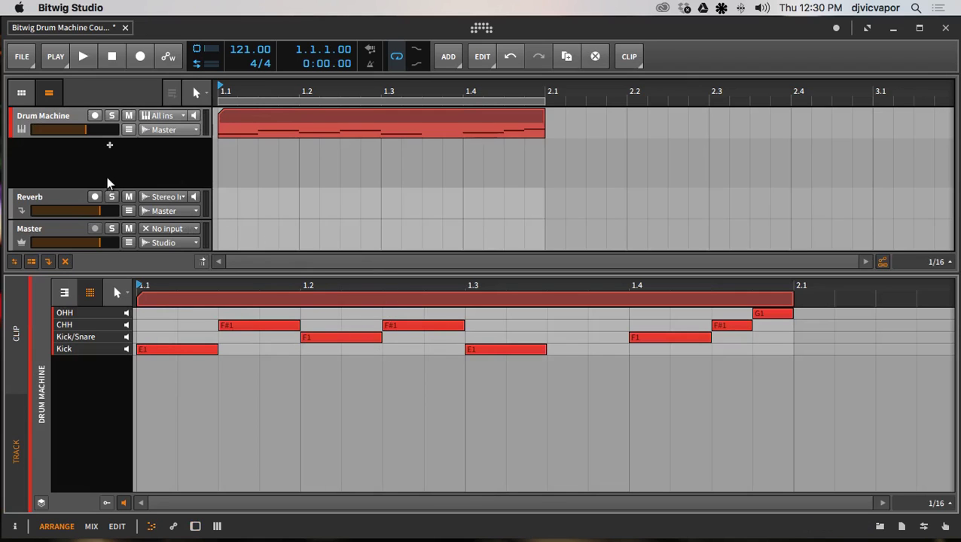
{"action": "left_click", "coordinate": [84, 57]}
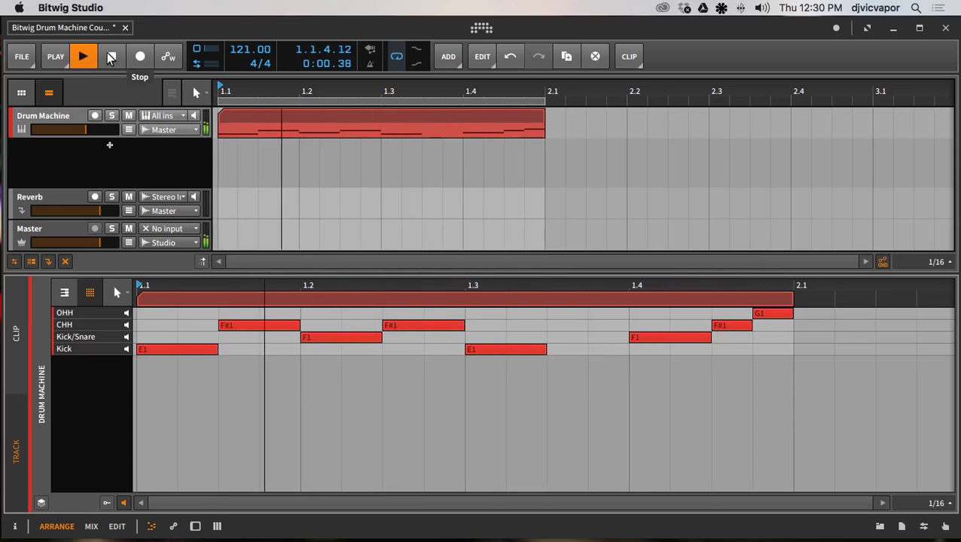
{"action": "left_click", "coordinate": [111, 59]}
{"action": "double_click", "coordinate": [71, 110]}
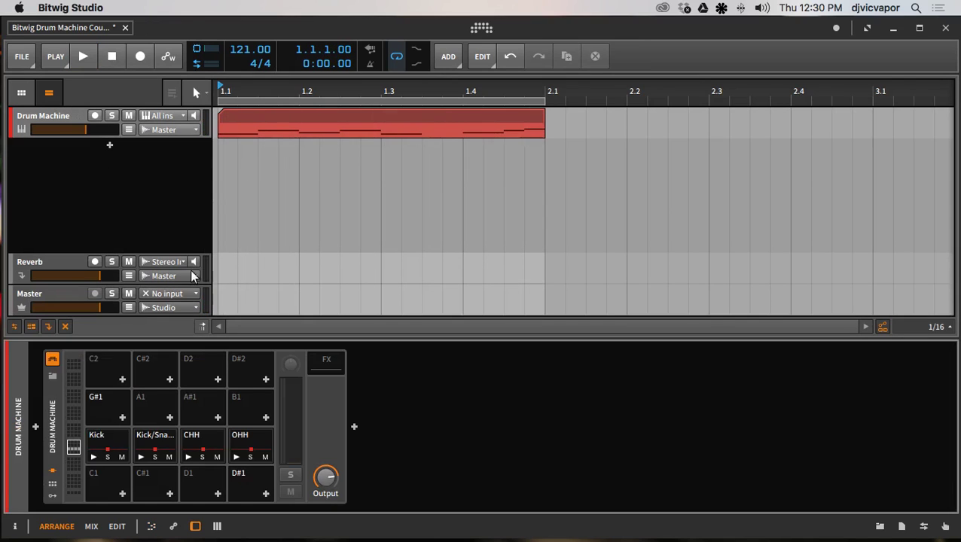